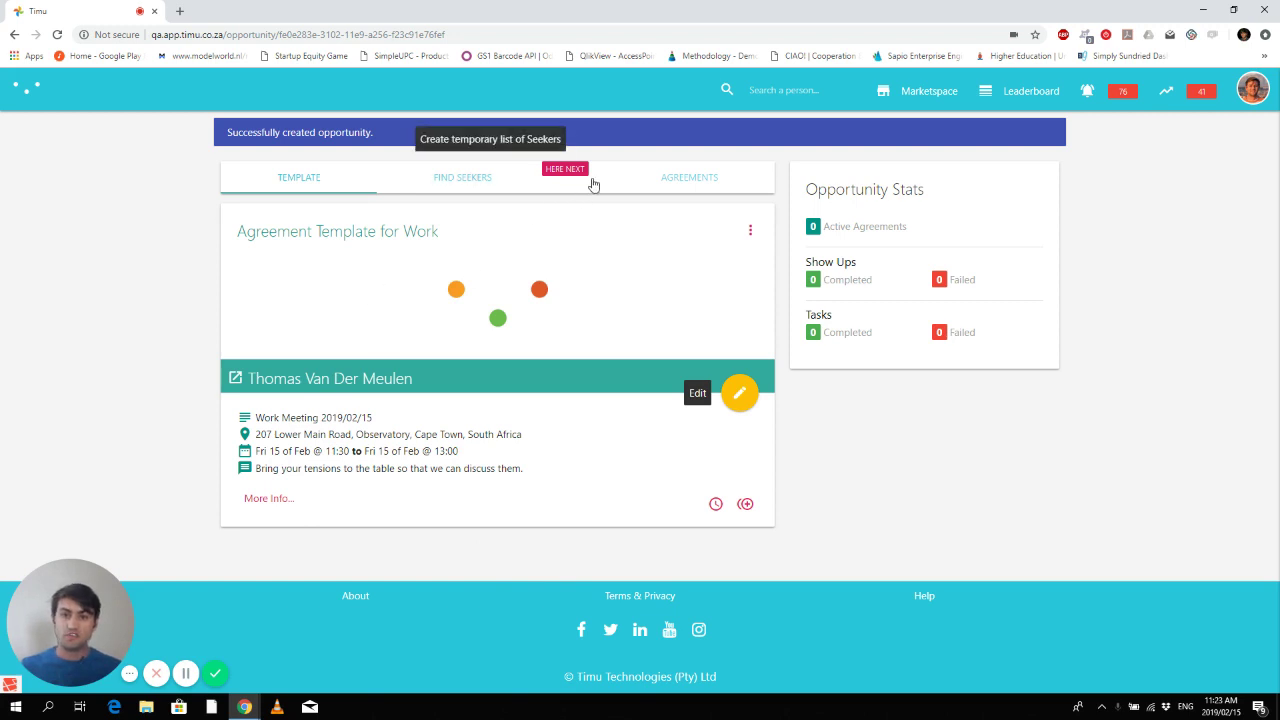
- Open the opportunity's seeker finder, search seekers by name and add the first matching person to the suggestion list
{"action": "left_click", "coordinate": [465, 185]}
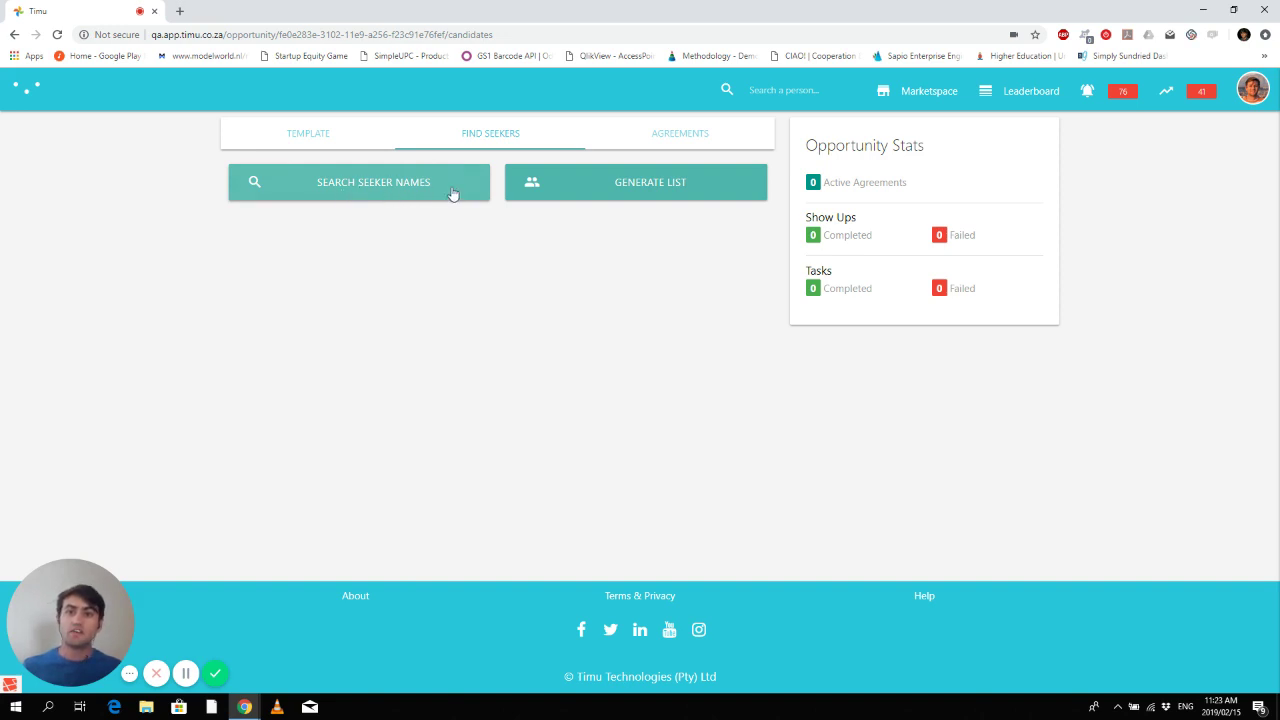
{"action": "left_click", "coordinate": [388, 193]}
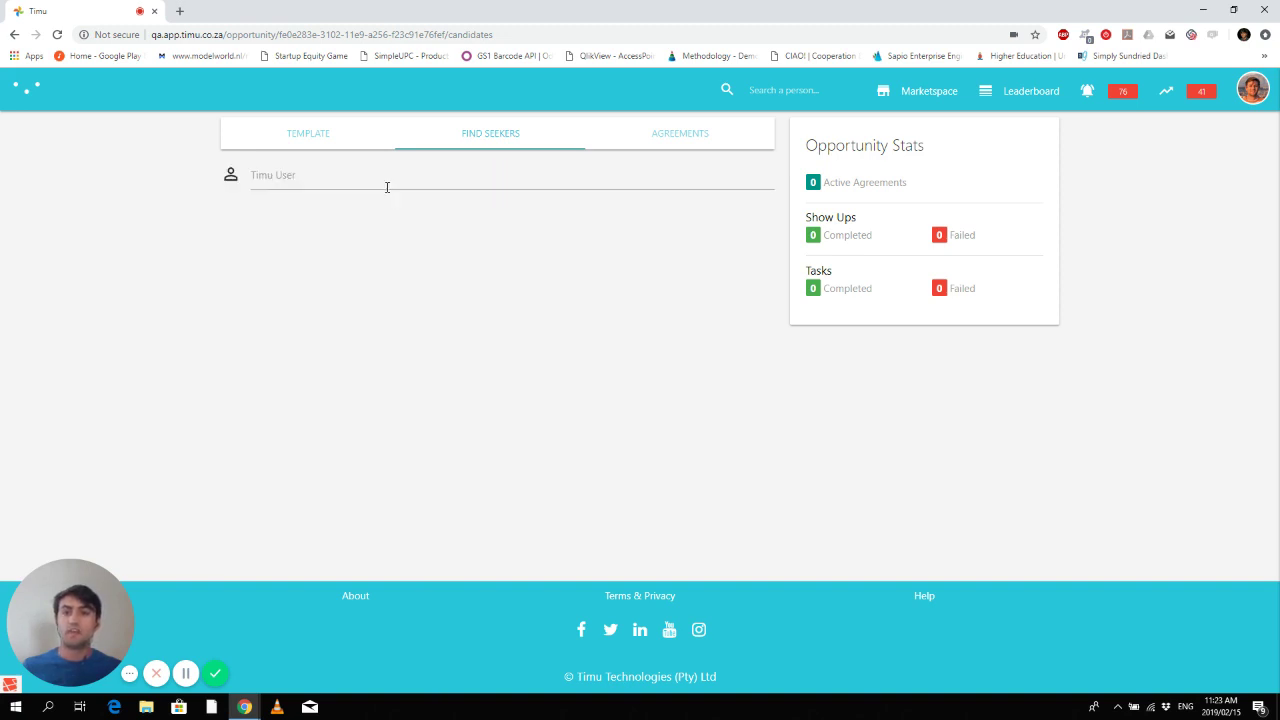
{"action": "left_click", "coordinate": [325, 178]}
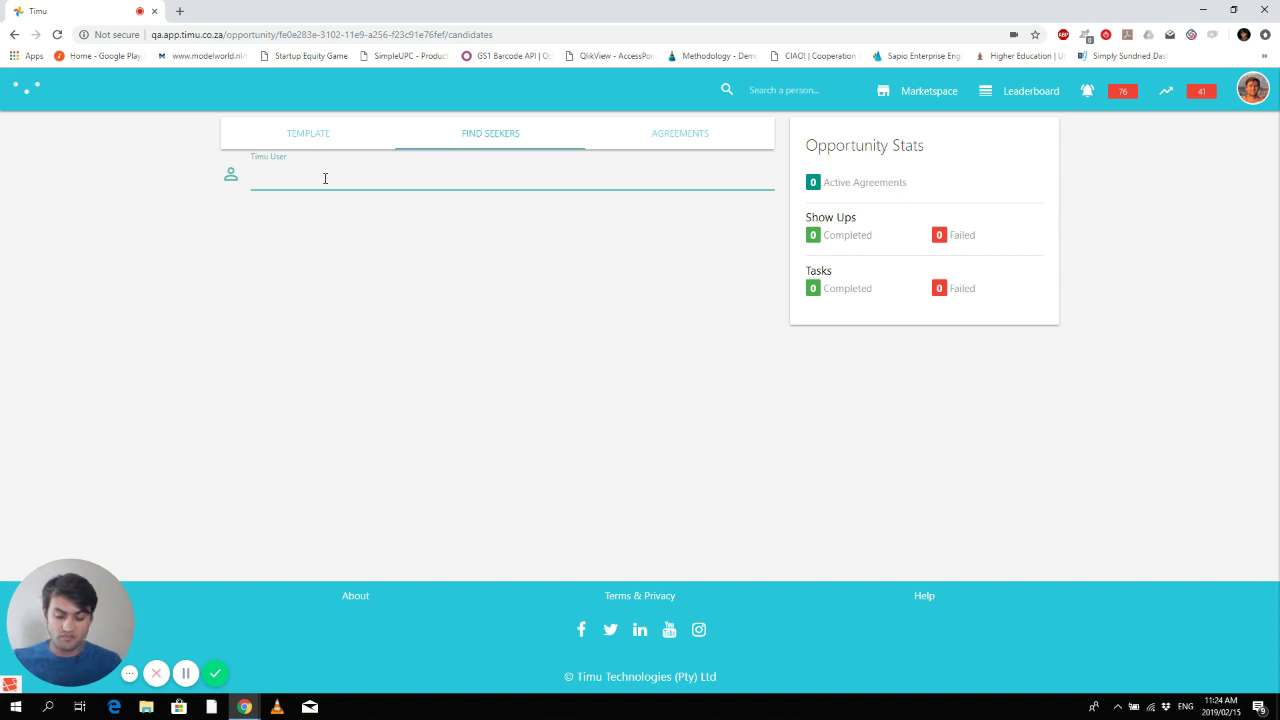
{"action": "type", "text": "ti"}
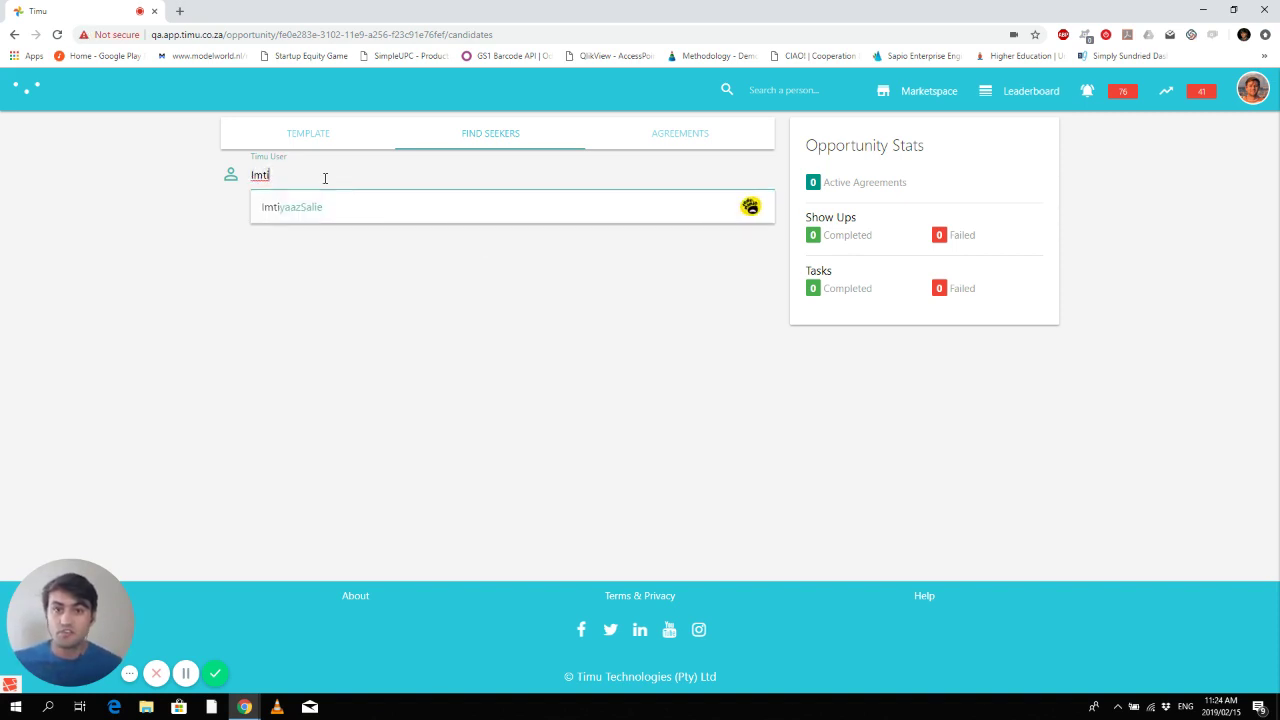
{"action": "left_click", "coordinate": [628, 208]}
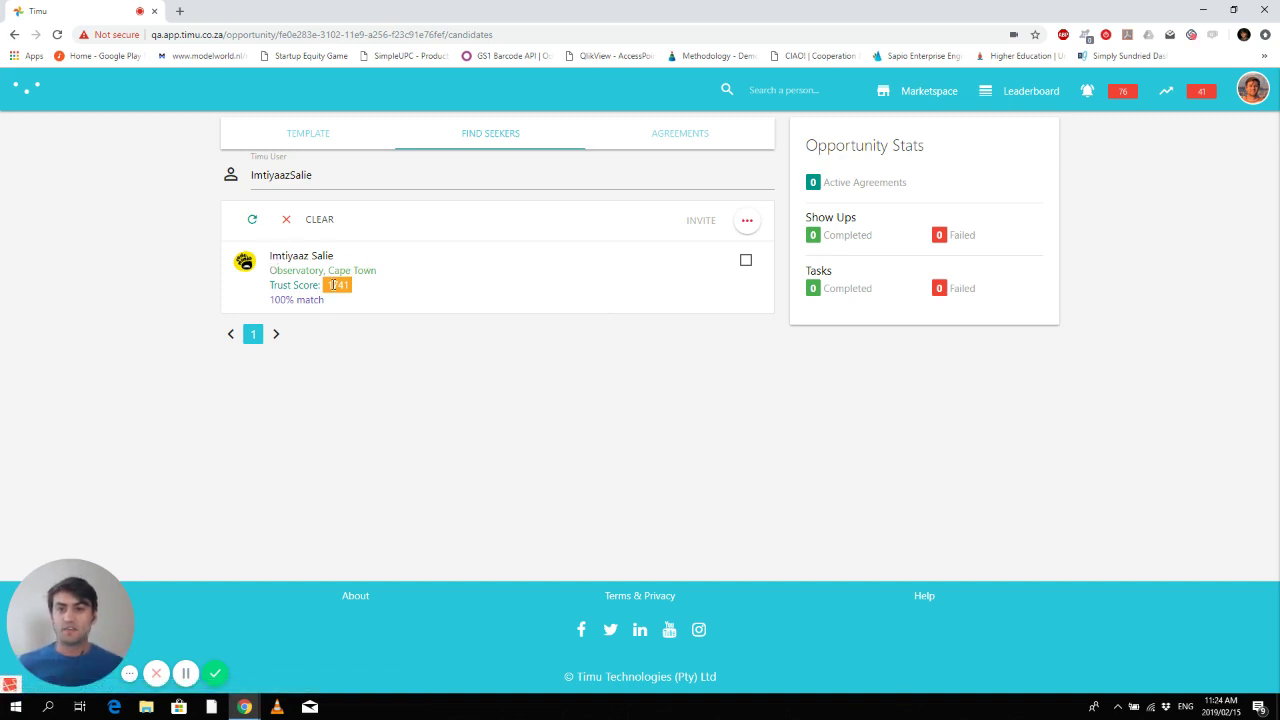
{"action": "left_click_drag", "start_coordinate": [386, 274], "coordinate": [267, 271]}
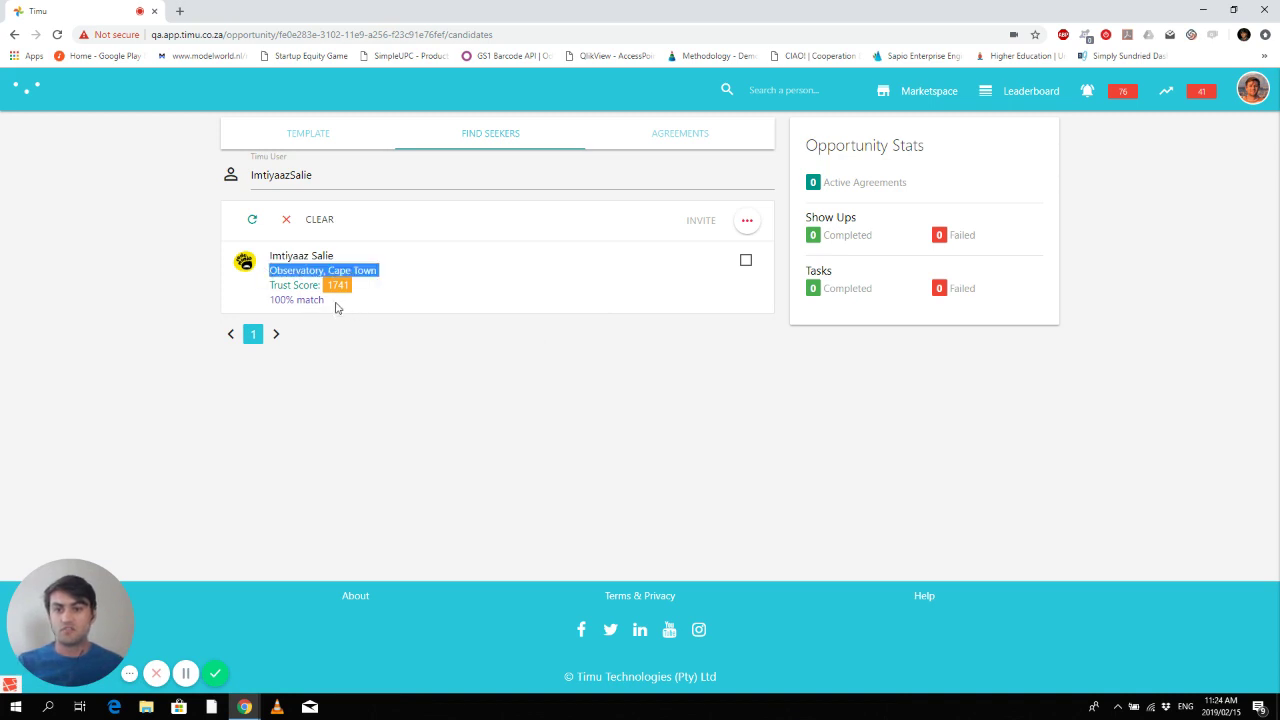
{"action": "left_click_drag", "start_coordinate": [336, 304], "coordinate": [270, 303]}
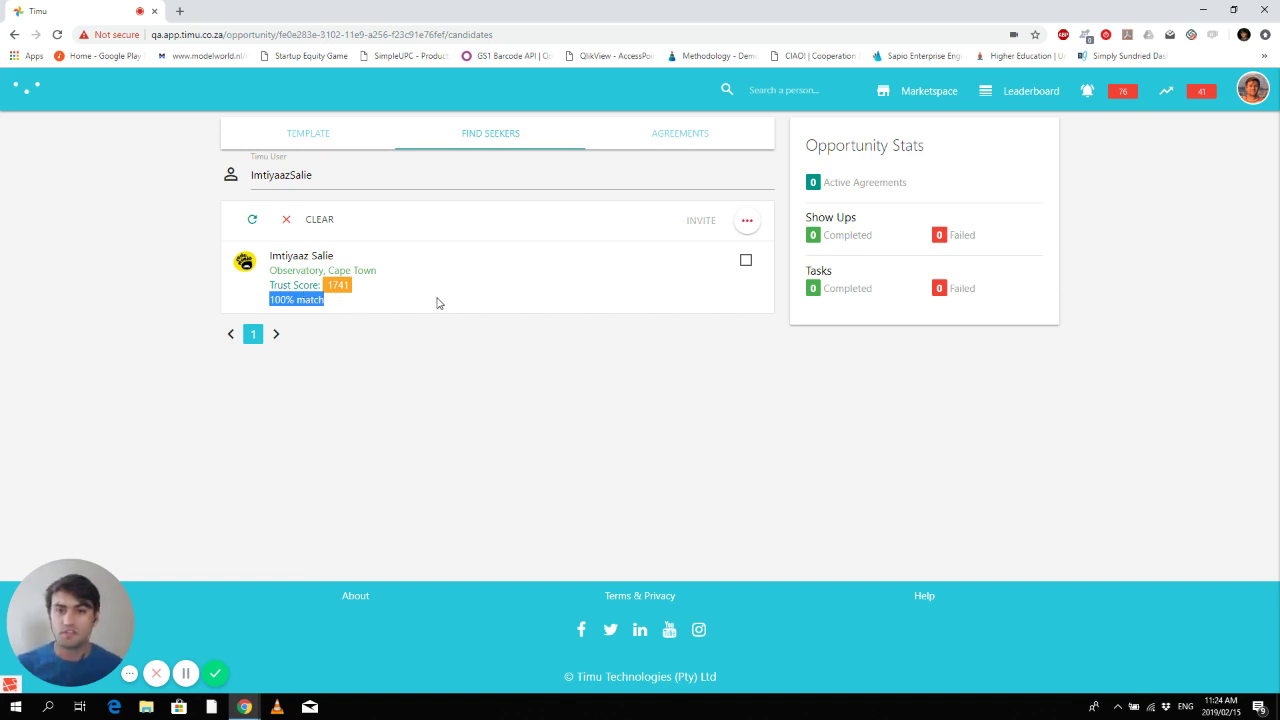
- Search for two more seekers by first name and add both to the suggestion list
{"action": "left_click", "coordinate": [332, 175]}
{"action": "double_click", "coordinate": [332, 175]}
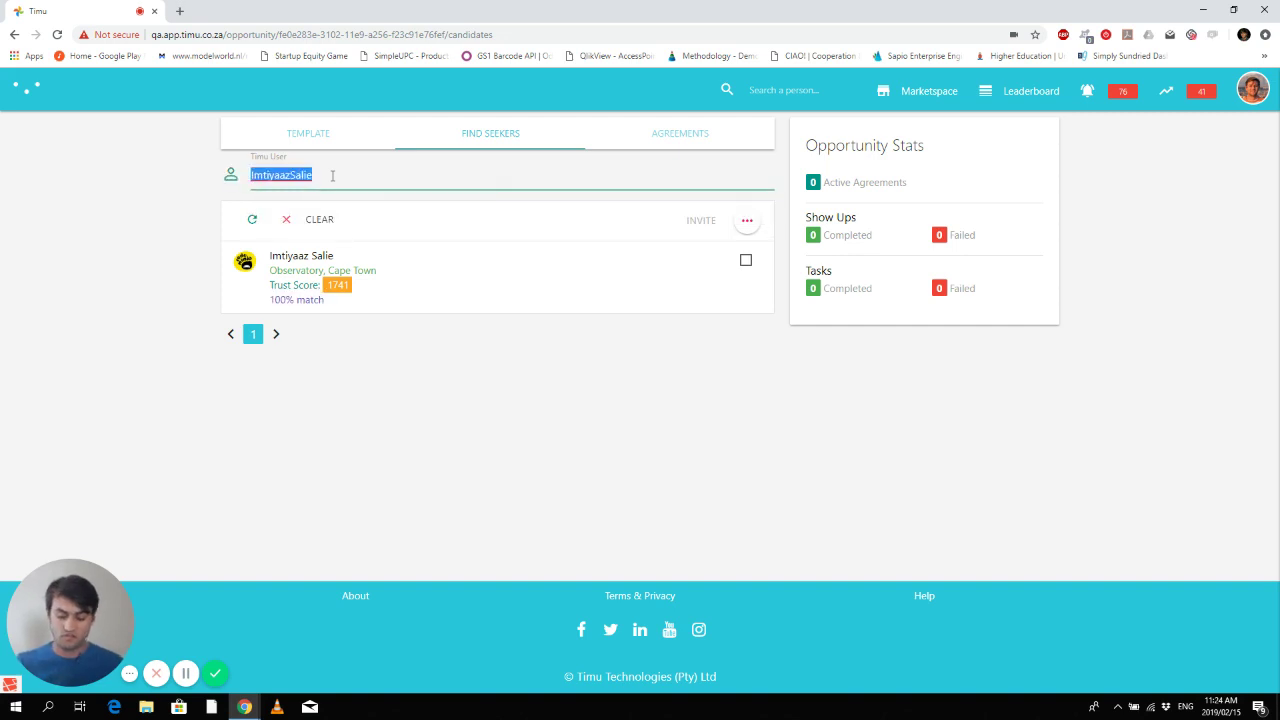
{"action": "type", "text": "John"}
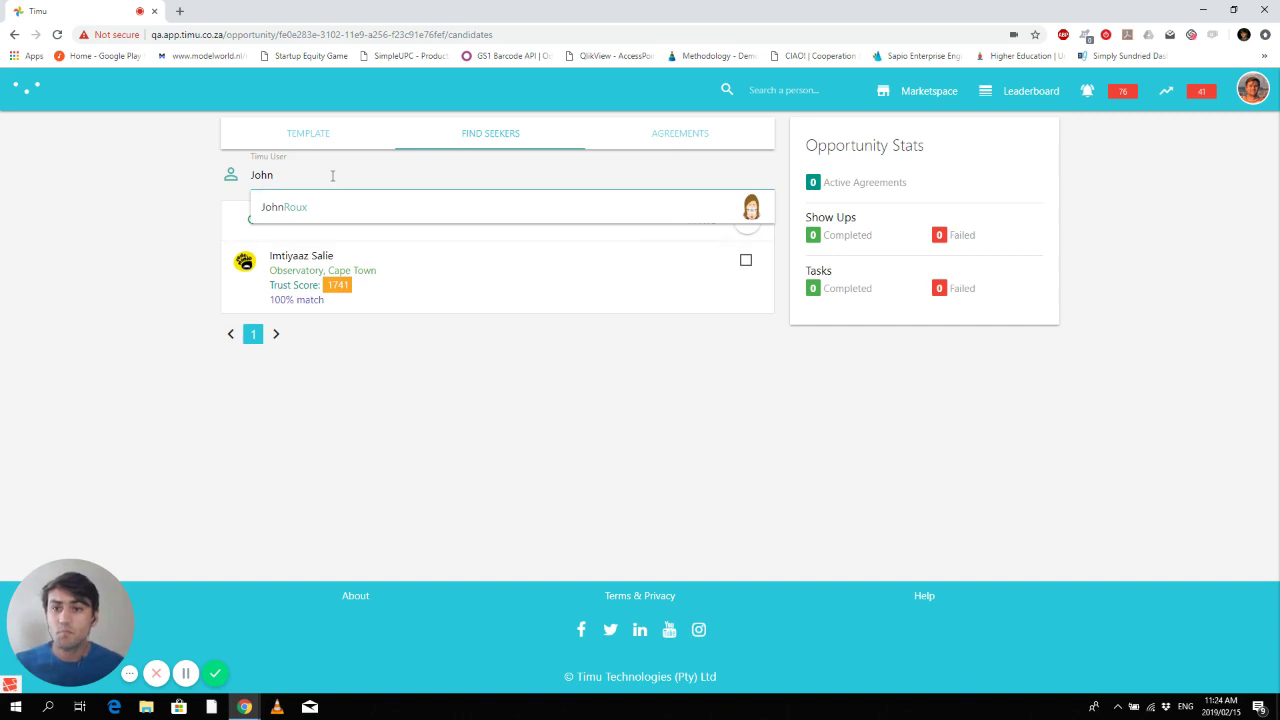
{"action": "left_click", "coordinate": [343, 206]}
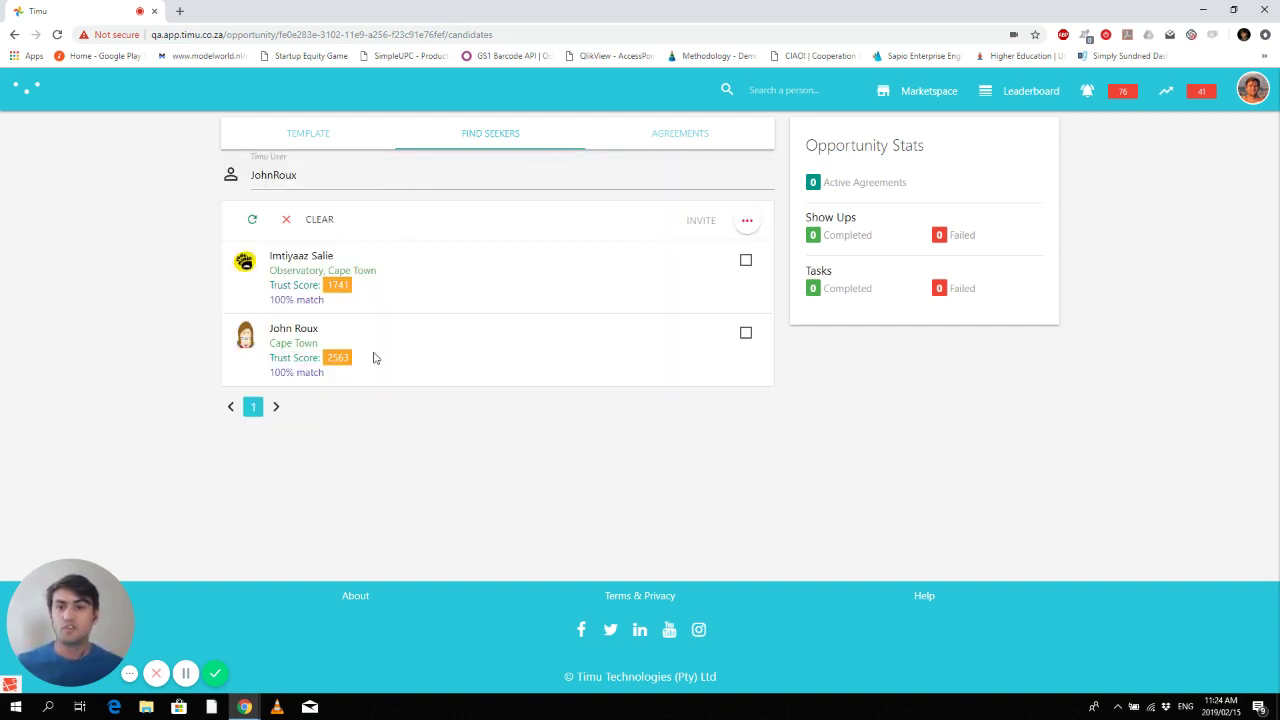
{"action": "double_click", "coordinate": [306, 180]}
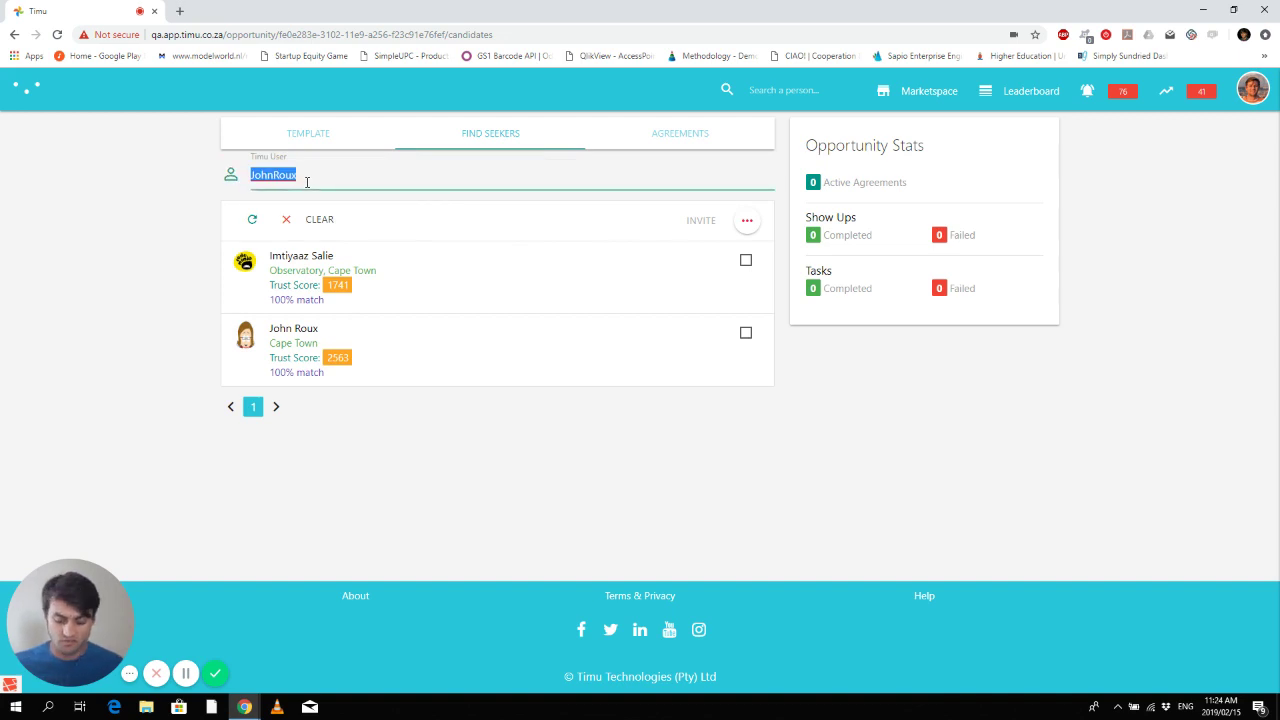
{"action": "type", "text": "hannes"}
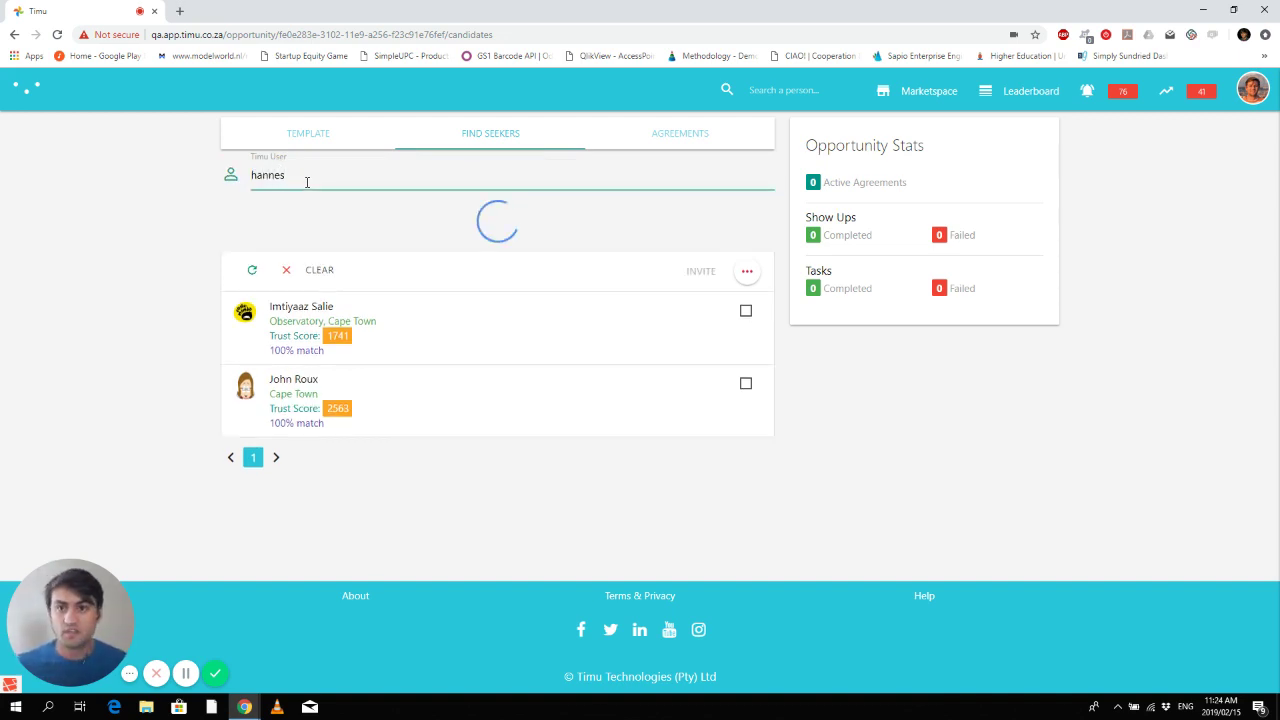
{"action": "left_click", "coordinate": [406, 211]}
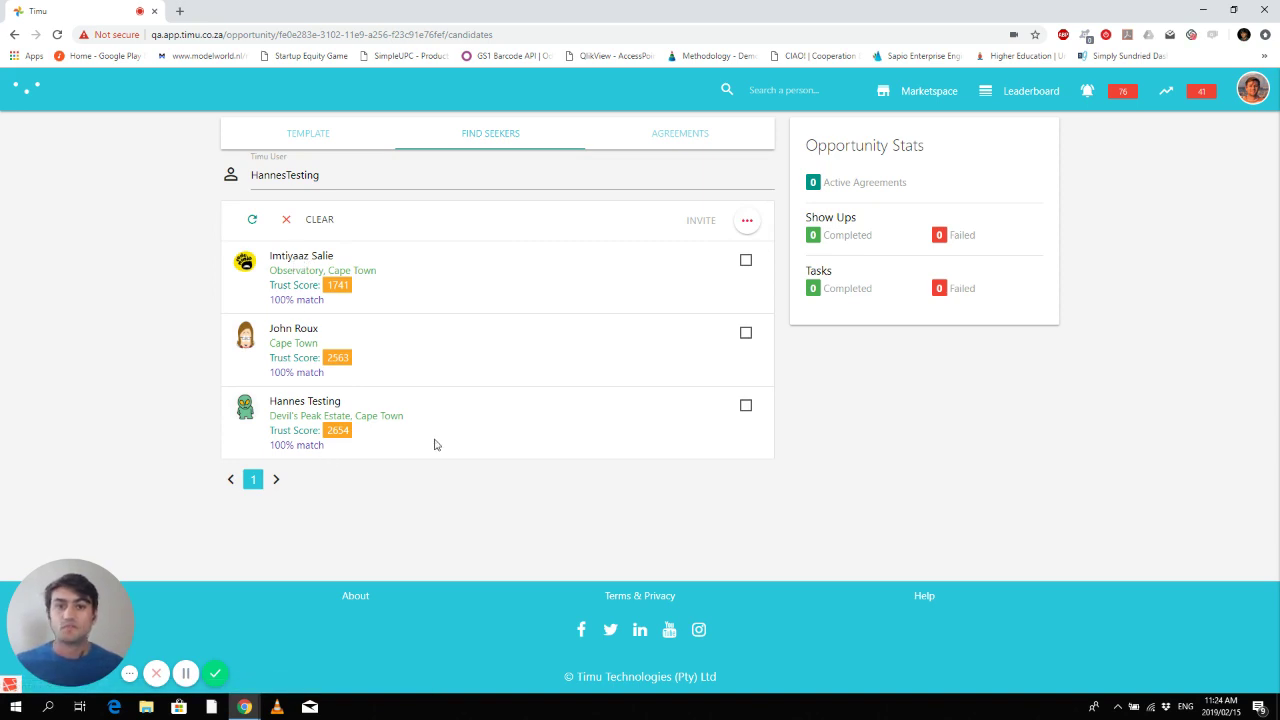
- Select all seekers in the suggestion list and start inviting them to agreements, but decline the confirmation
{"action": "left_click", "coordinate": [747, 221]}
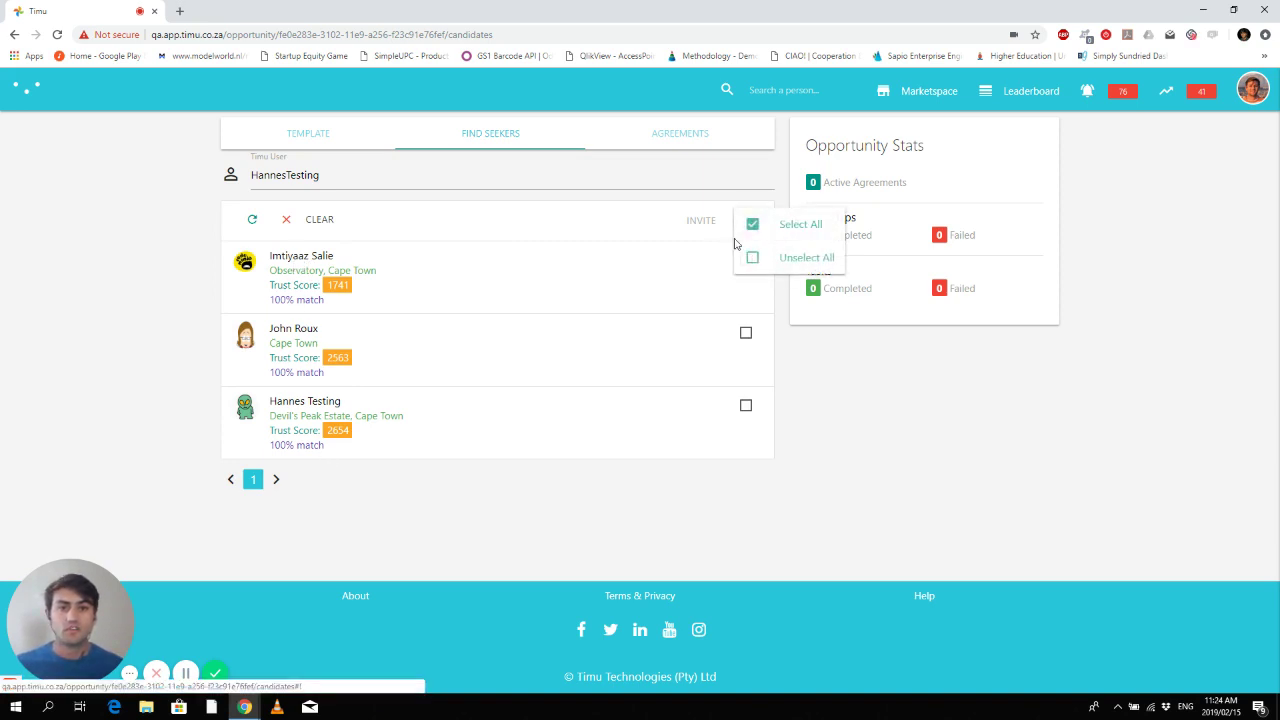
{"action": "left_click", "coordinate": [789, 227]}
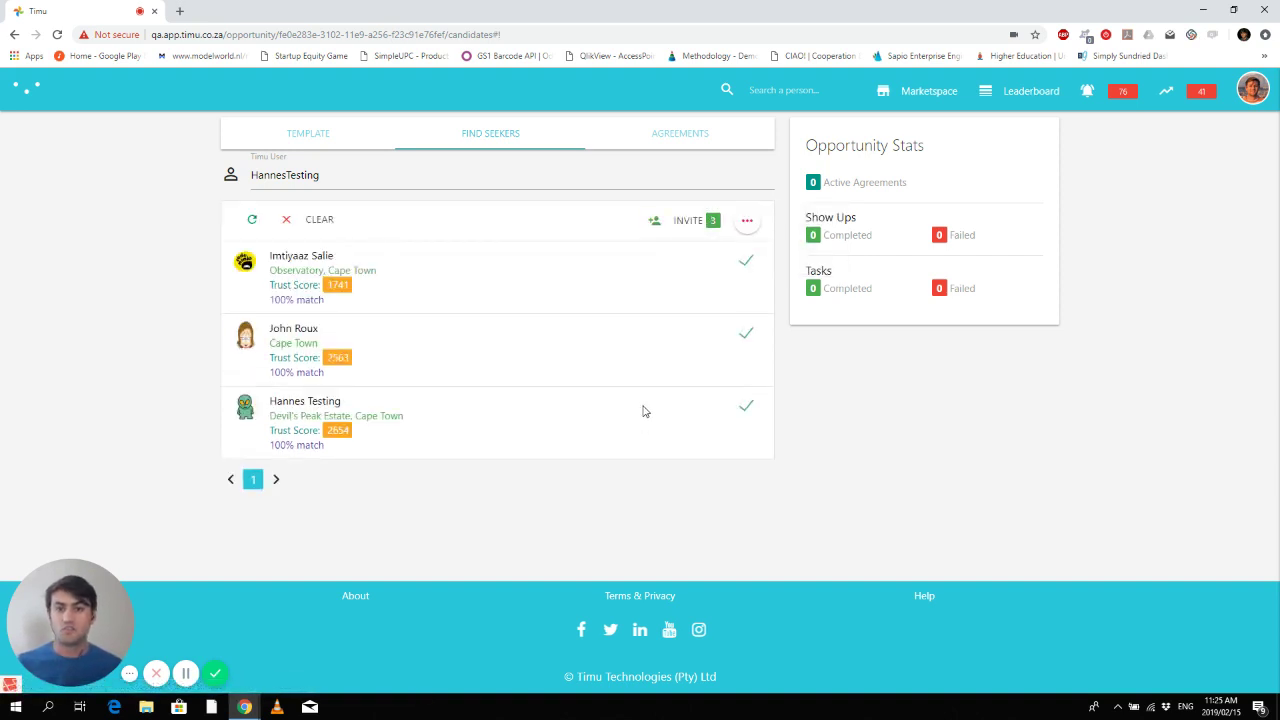
{"action": "left_click", "coordinate": [683, 222]}
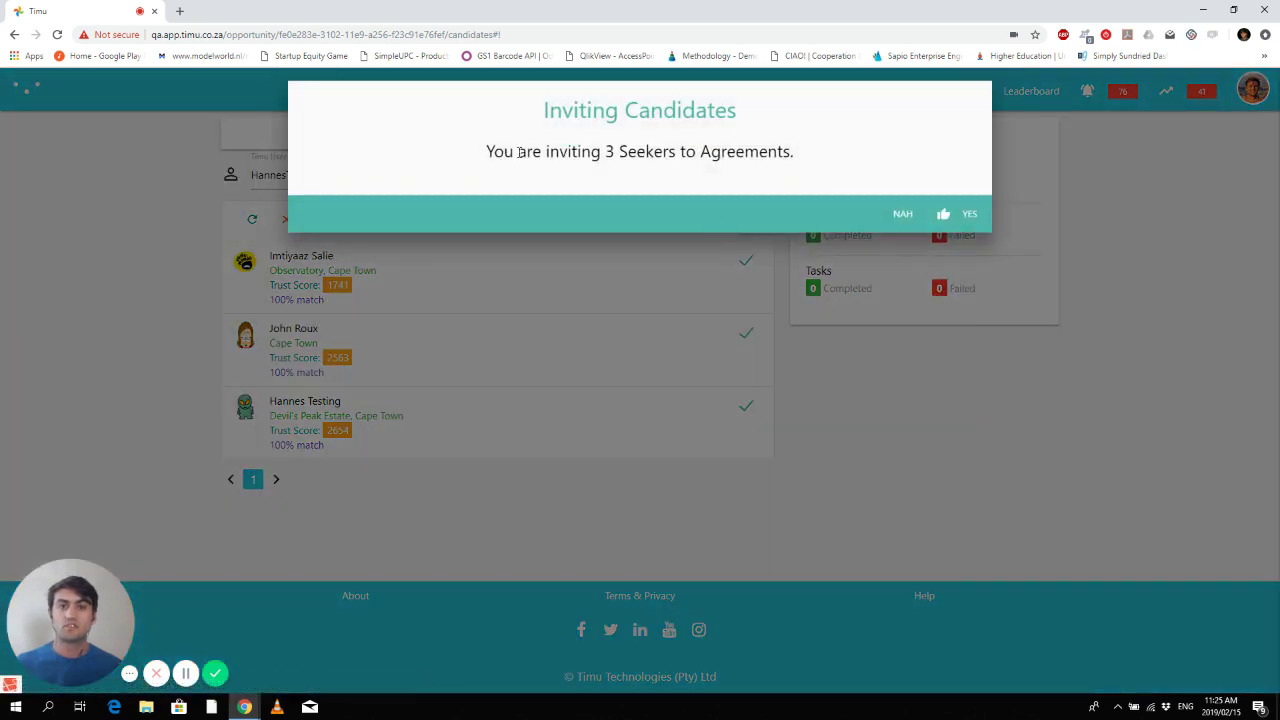
{"action": "left_click_drag", "start_coordinate": [488, 151], "coordinate": [805, 186]}
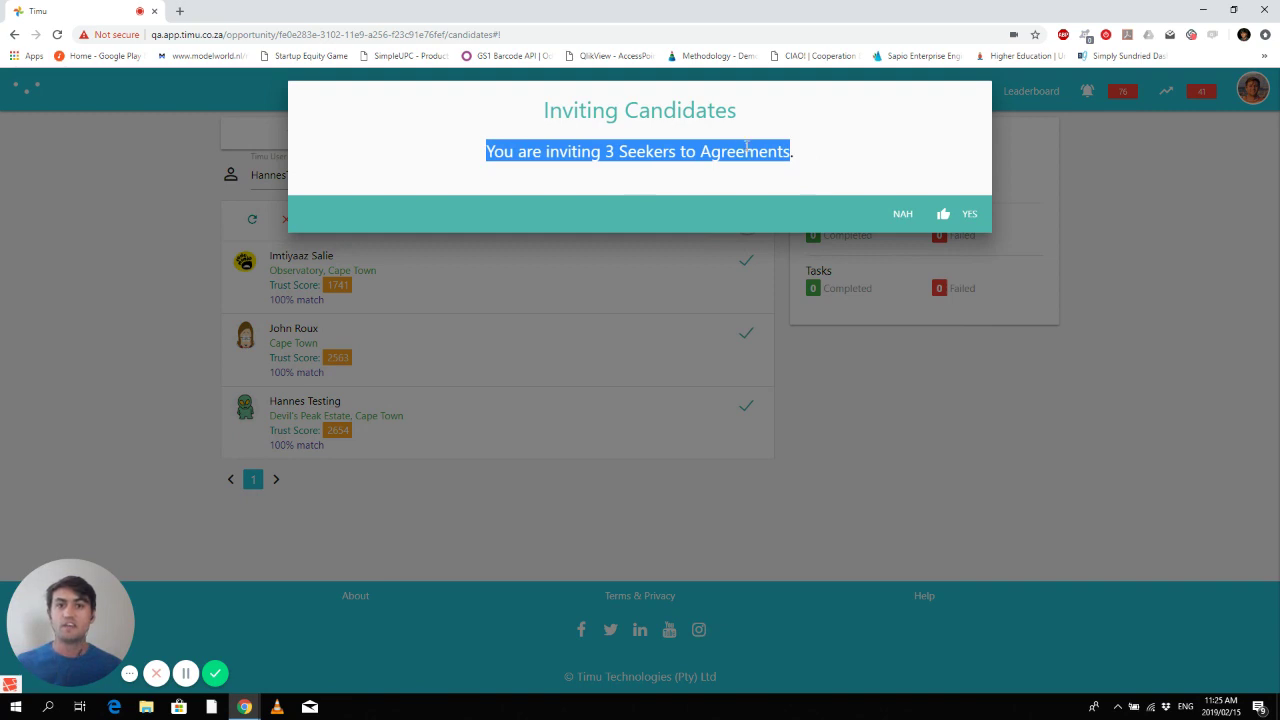
{"action": "left_click", "coordinate": [906, 217]}
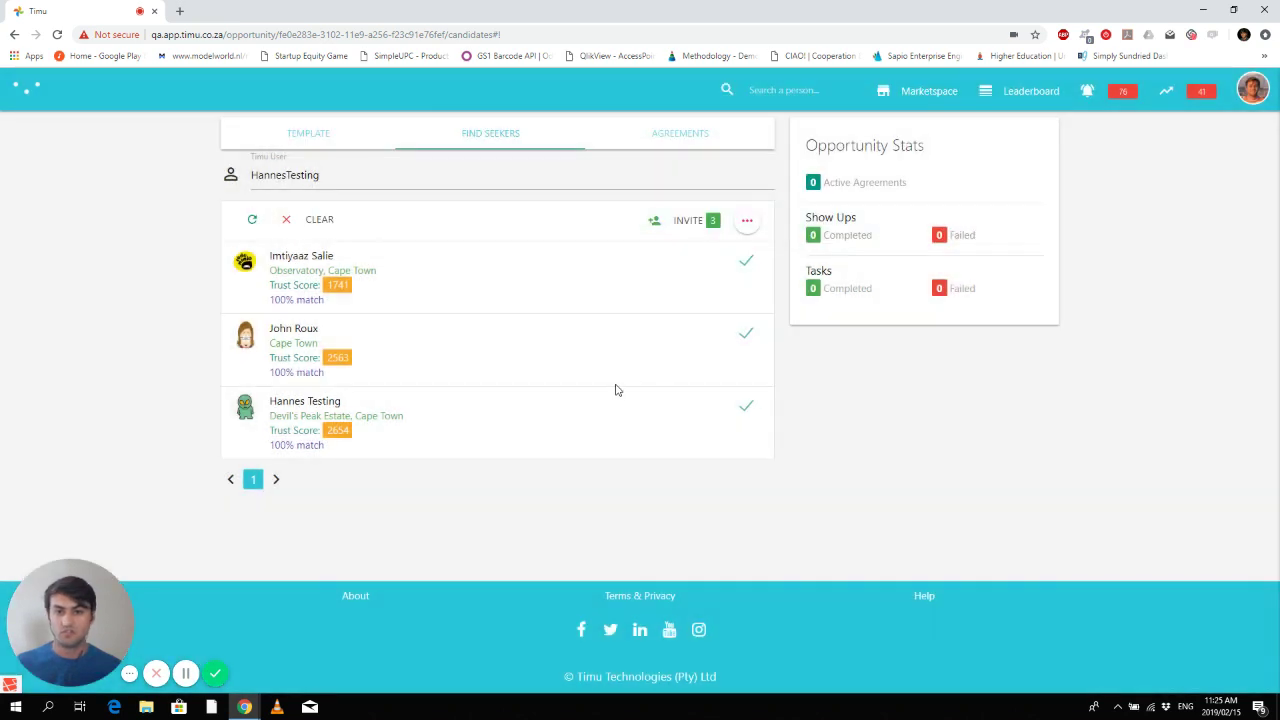
- Unselect all seekers and clear the suggestion list
{"action": "left_click", "coordinate": [749, 222]}
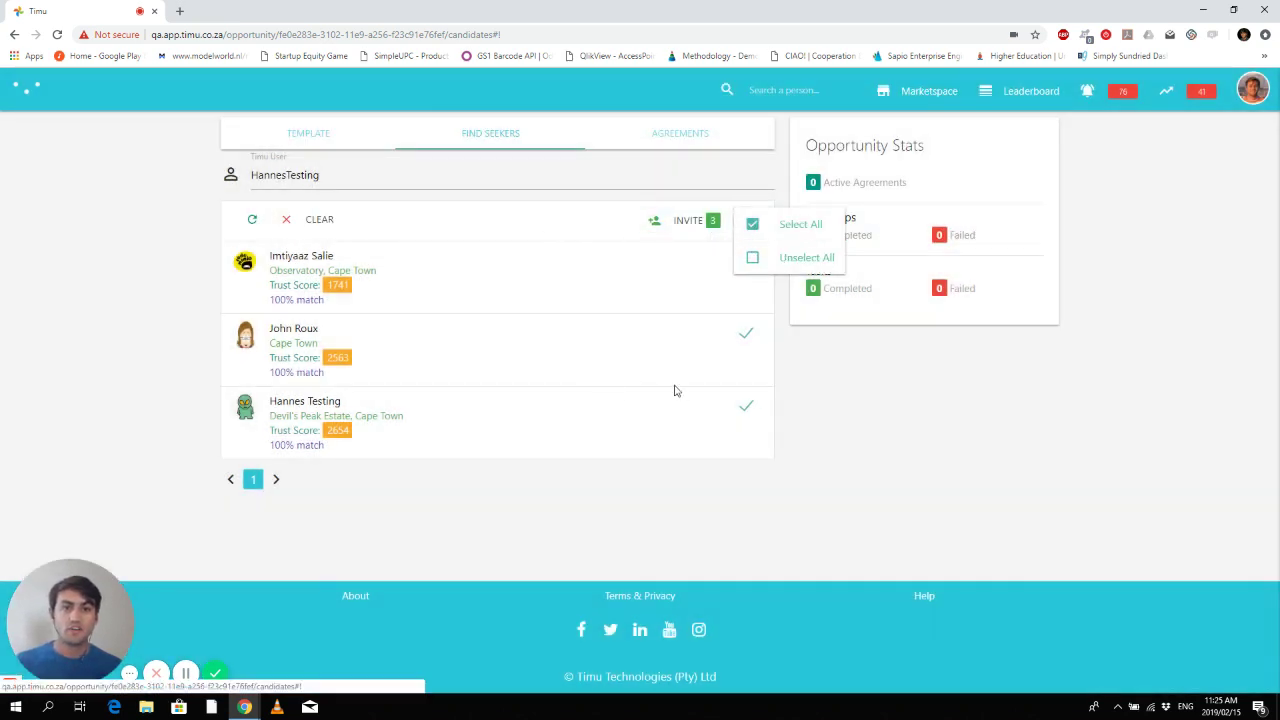
{"action": "left_click", "coordinate": [791, 258]}
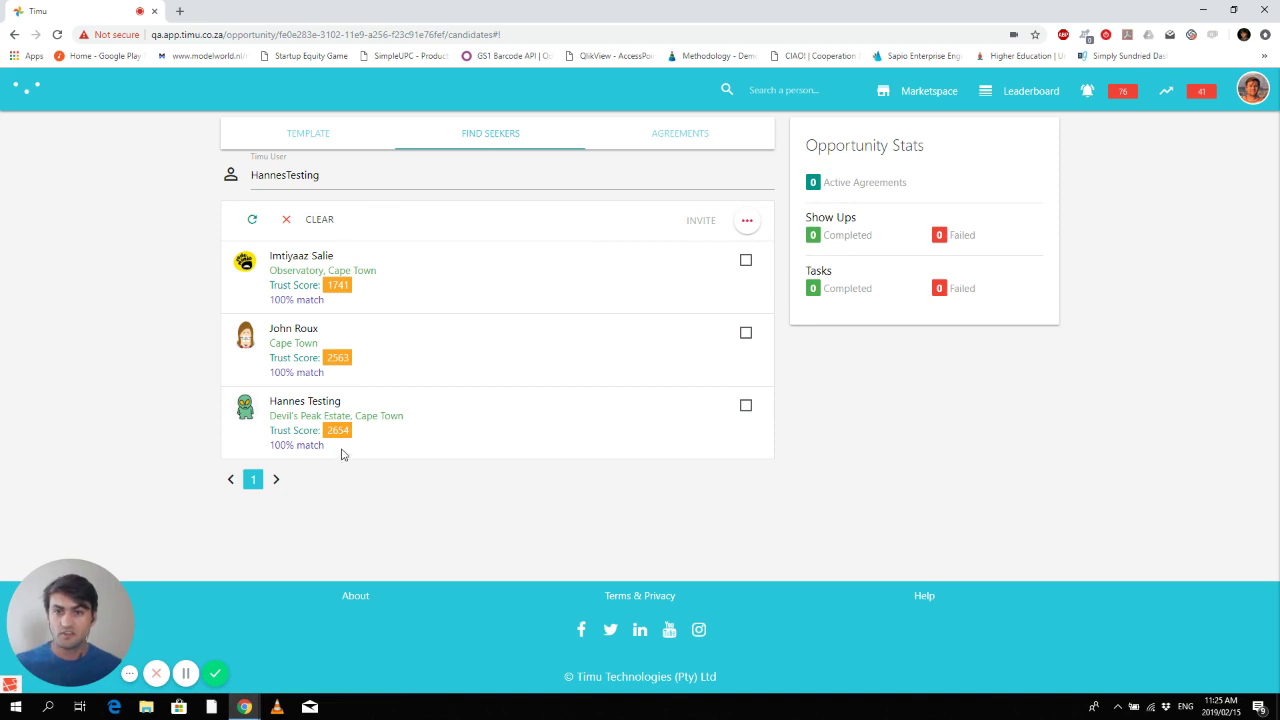
{"action": "left_click", "coordinate": [306, 224]}
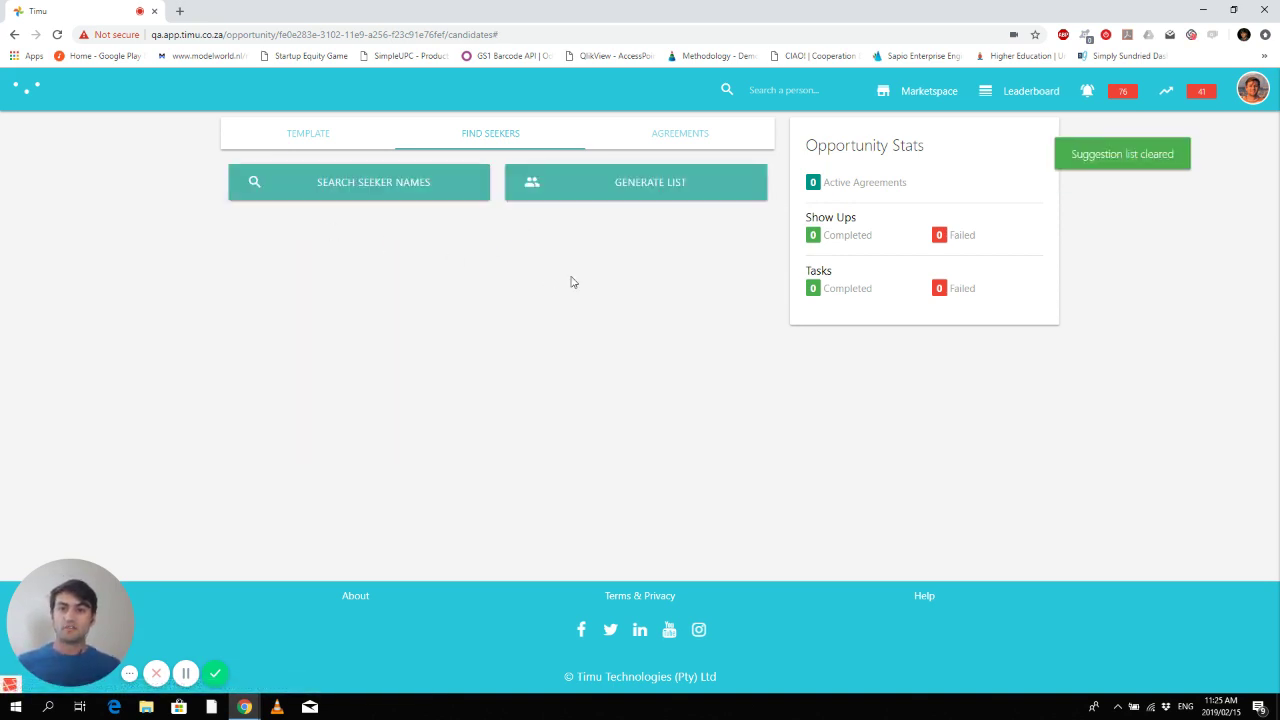
- Start generating a seeker list with the minimum age requirement set to 18 and the maximum to 30
{"action": "left_click", "coordinate": [689, 196]}
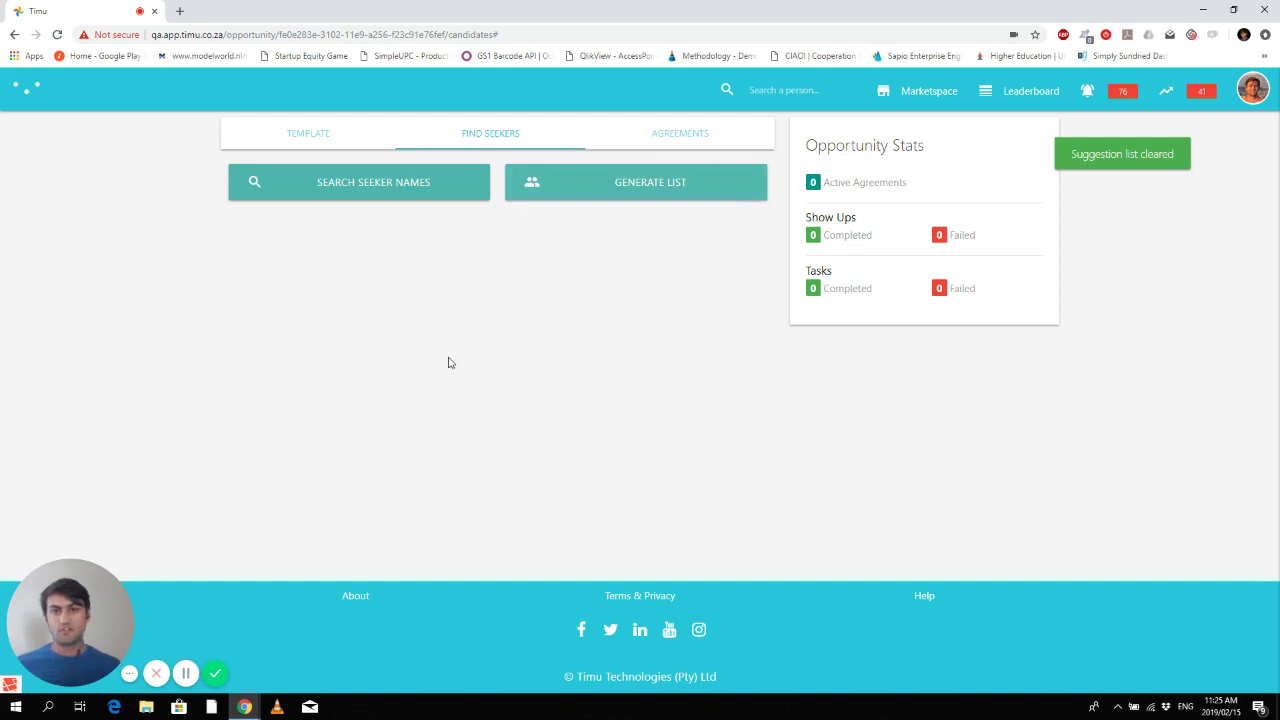
{"action": "left_click", "coordinate": [650, 190]}
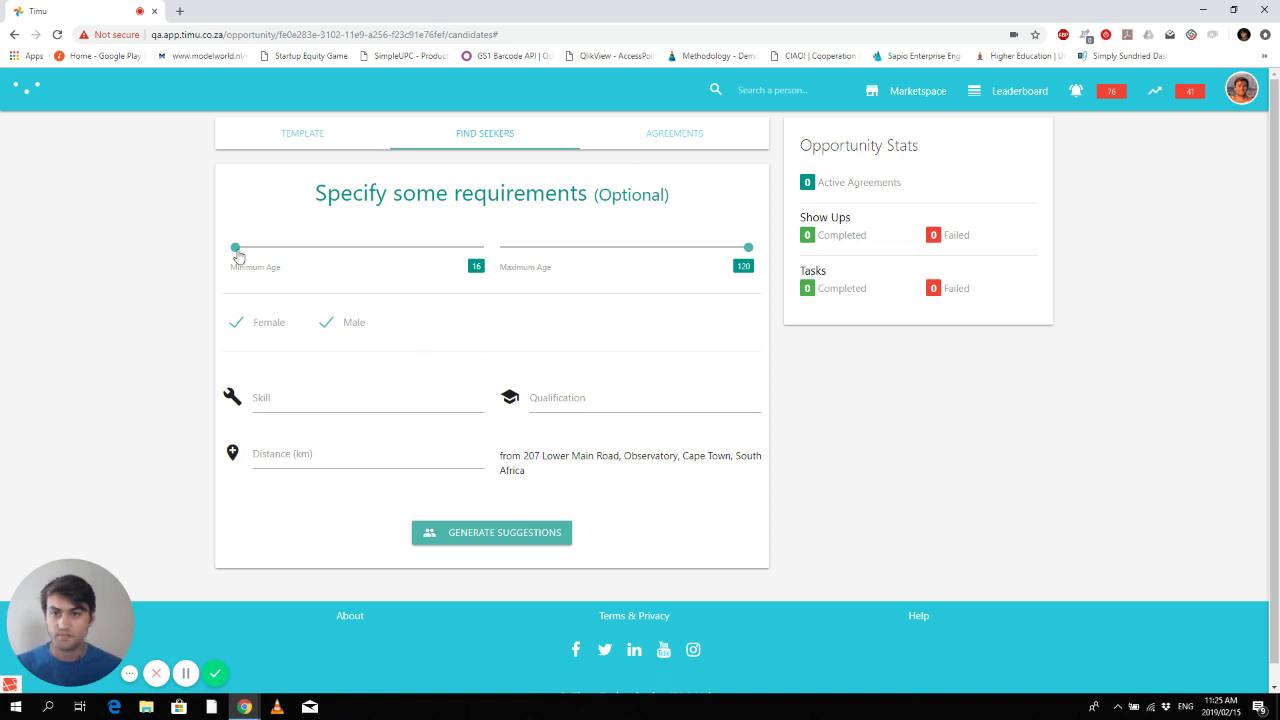
{"action": "left_click_drag", "start_coordinate": [235, 250], "coordinate": [240, 250]}
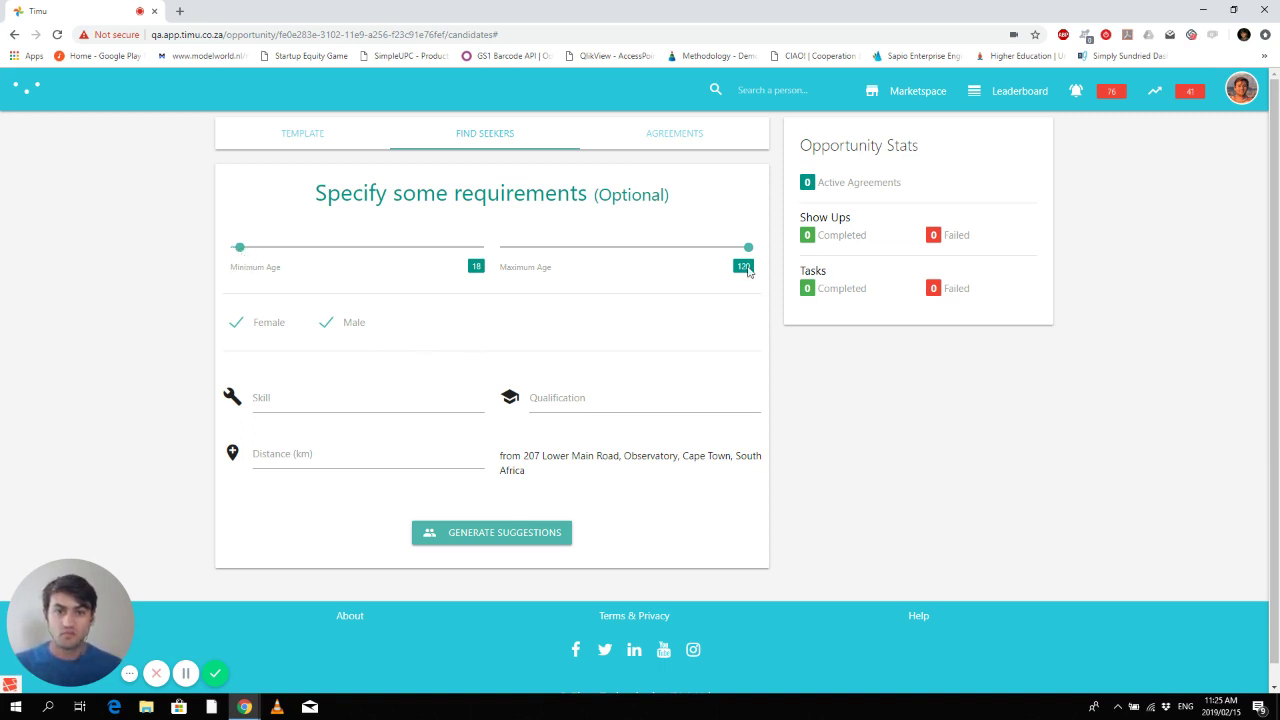
{"action": "left_click_drag", "start_coordinate": [749, 252], "coordinate": [539, 247]}
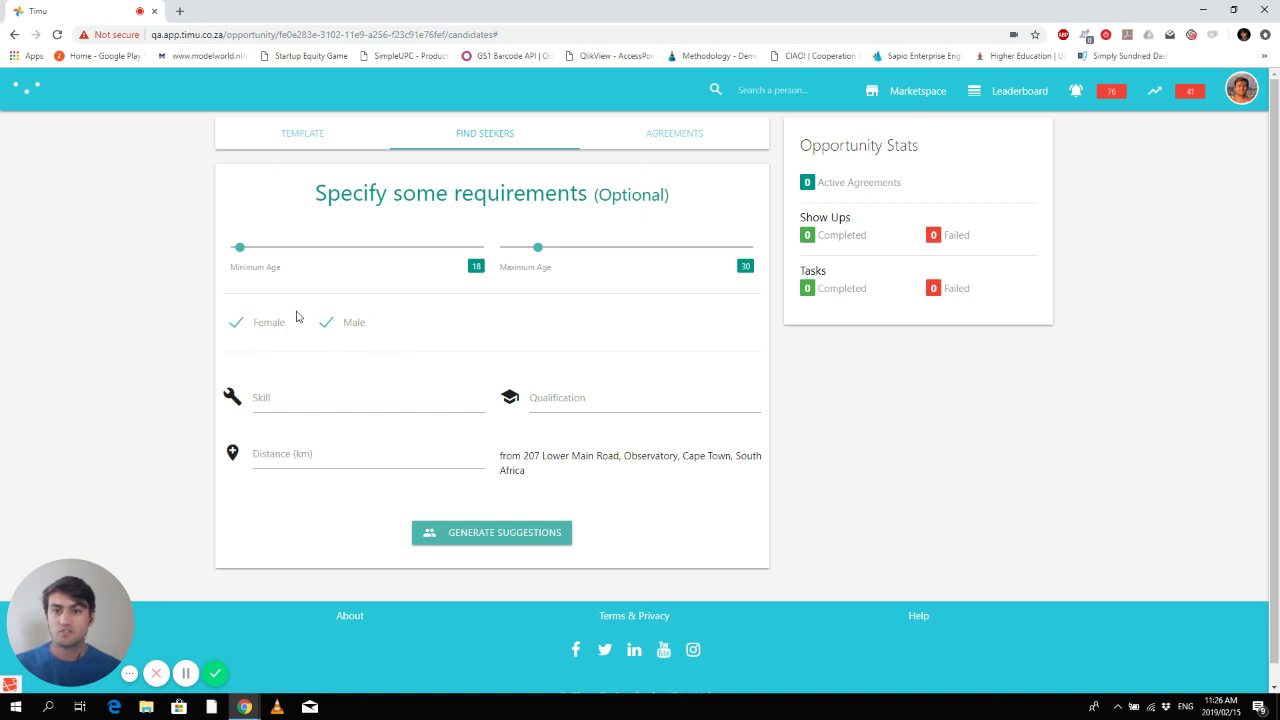
- Set the distance from the opportunity's location to 5 km, leaving skill and qualification empty, and generate the seeker suggestions
{"action": "left_click", "coordinate": [294, 404]}
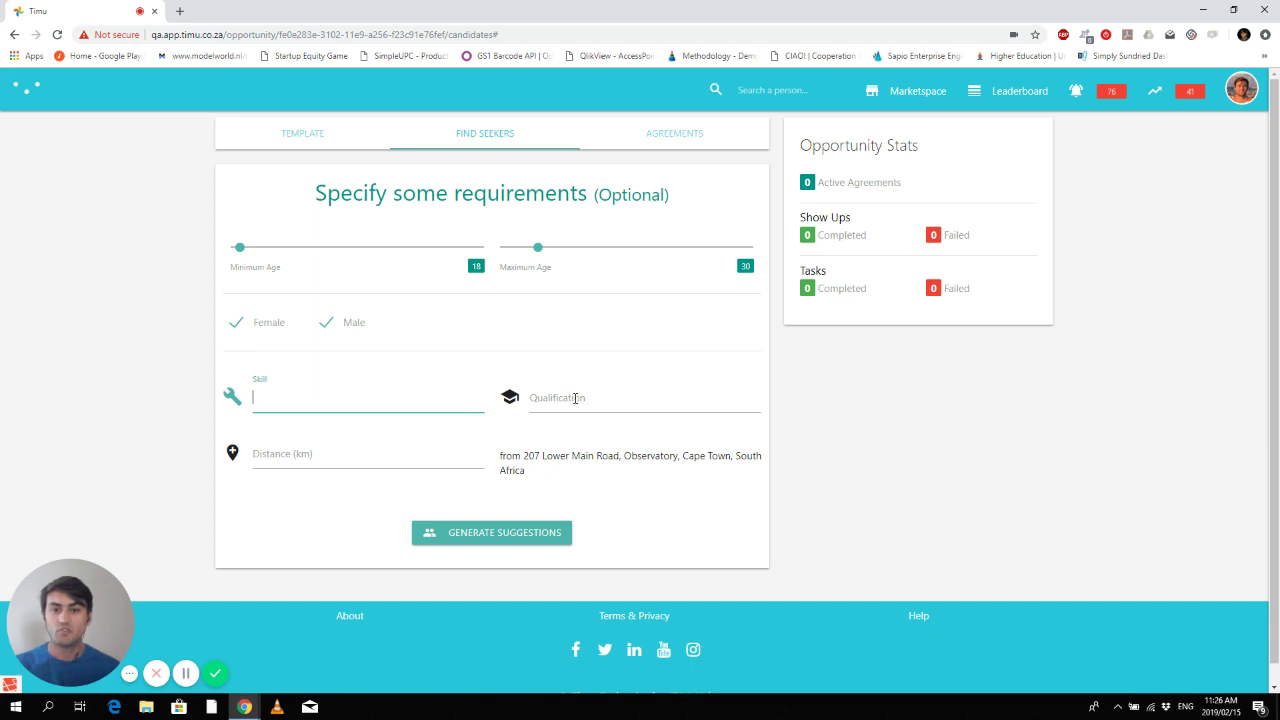
{"action": "left_click", "coordinate": [575, 398]}
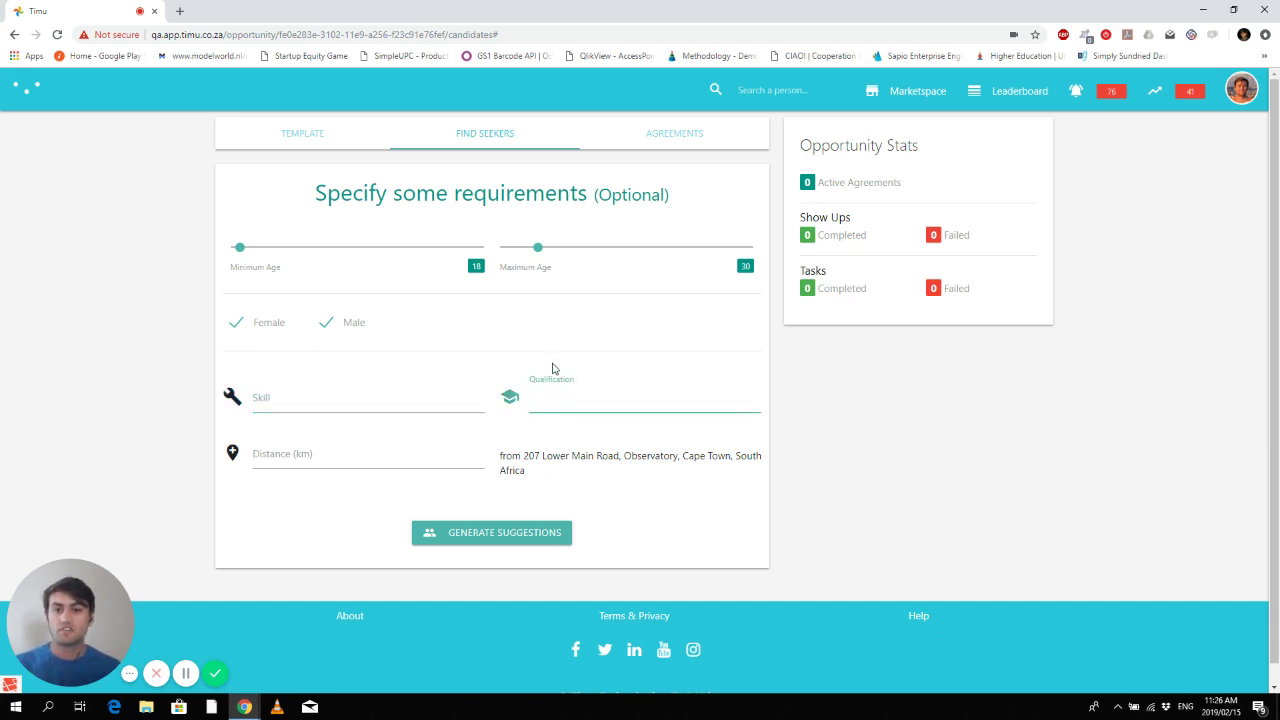
{"action": "left_click", "coordinate": [368, 455]}
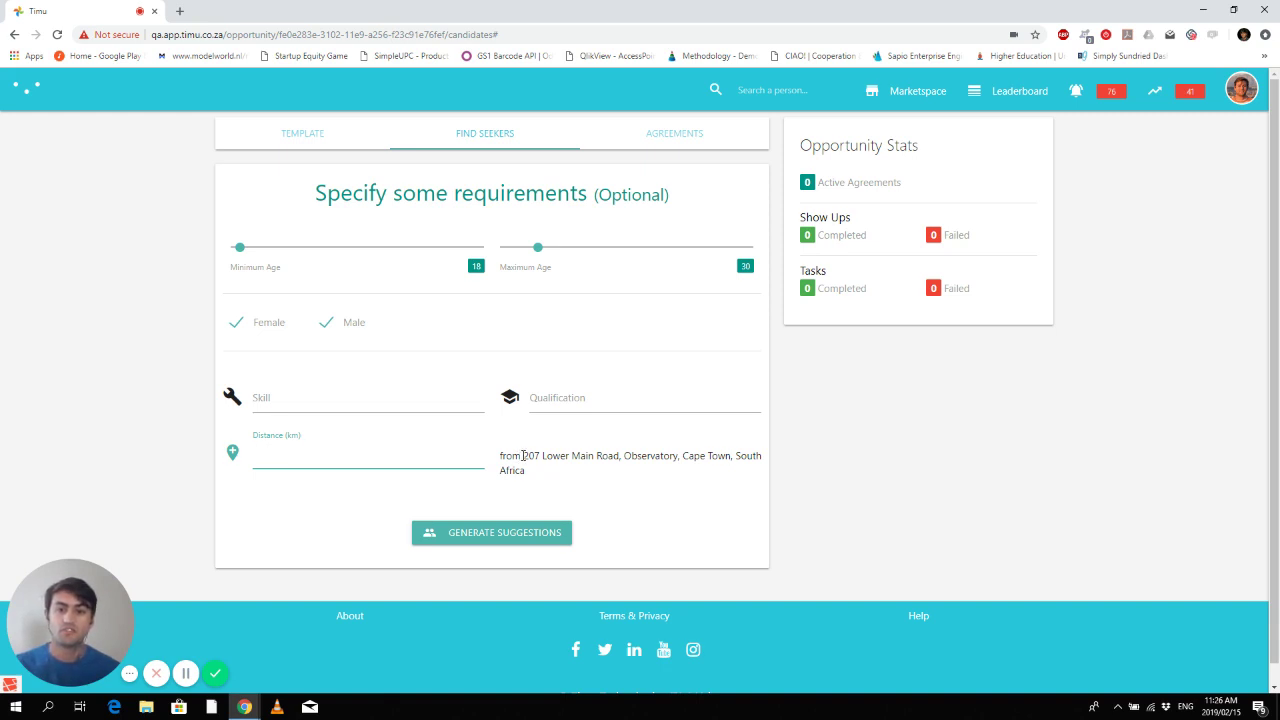
{"action": "left_click_drag", "start_coordinate": [523, 456], "coordinate": [539, 469]}
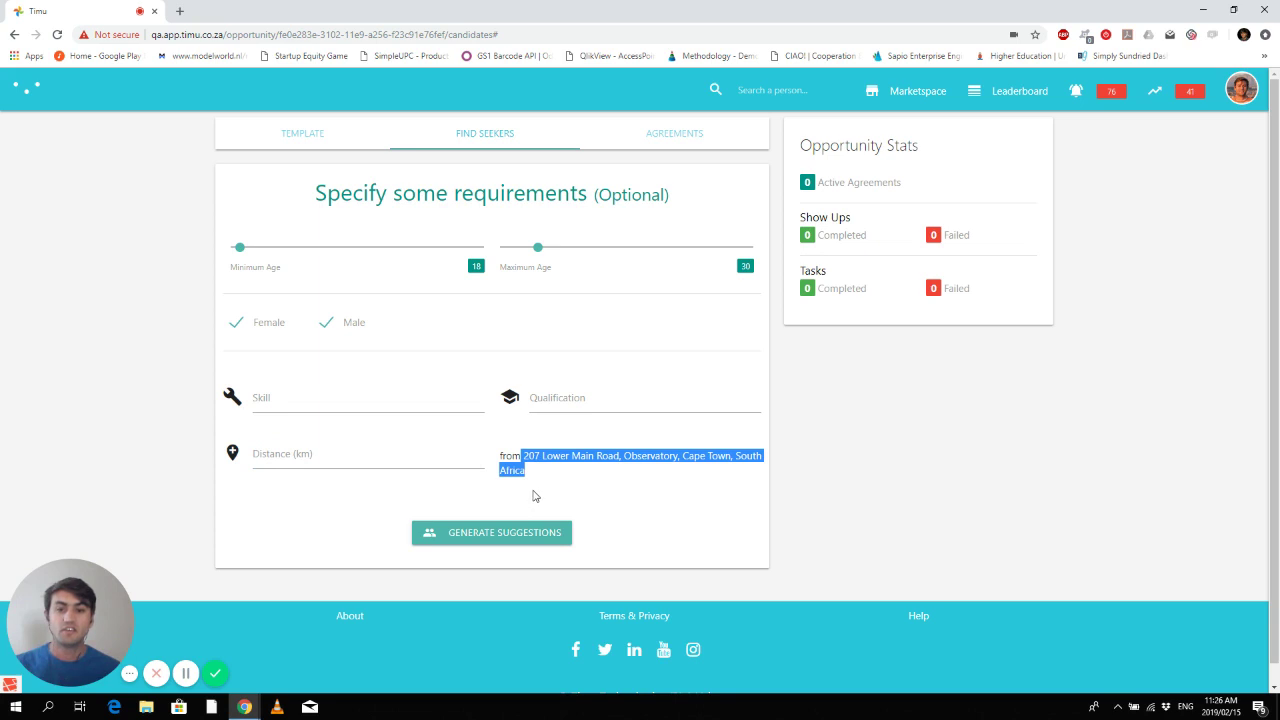
{"action": "left_click", "coordinate": [456, 459]}
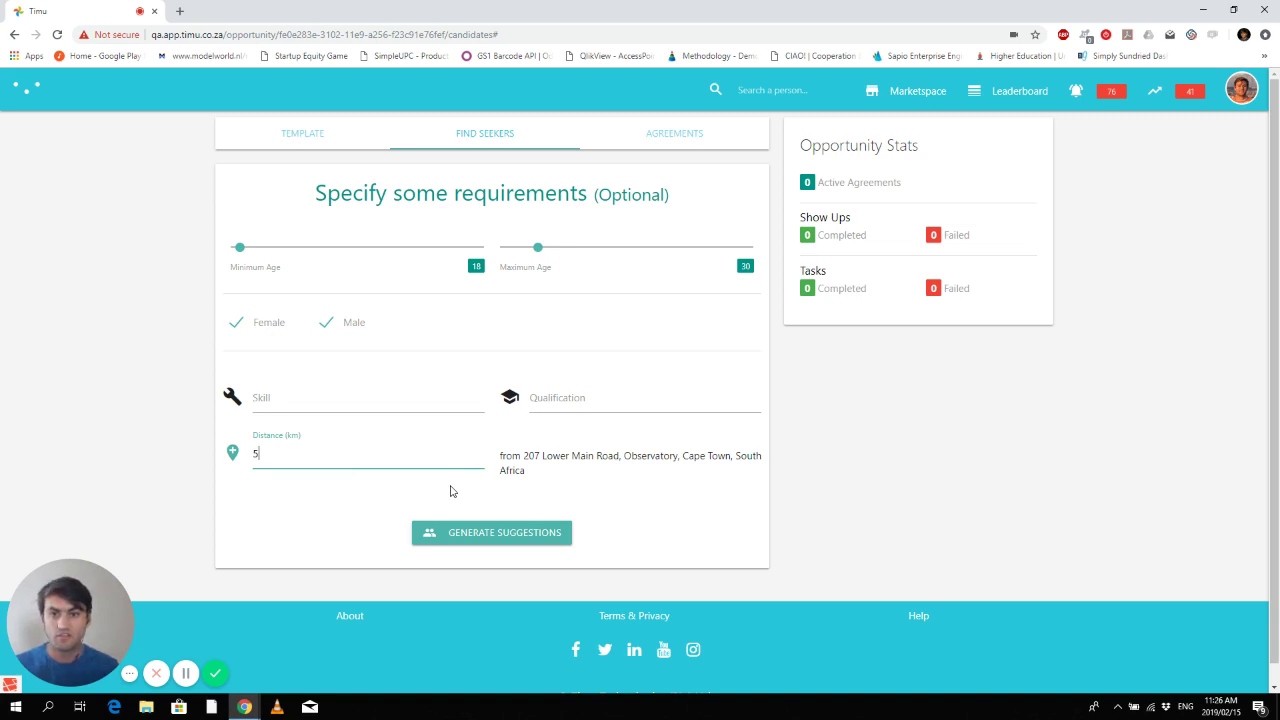
{"action": "left_click", "coordinate": [521, 538]}
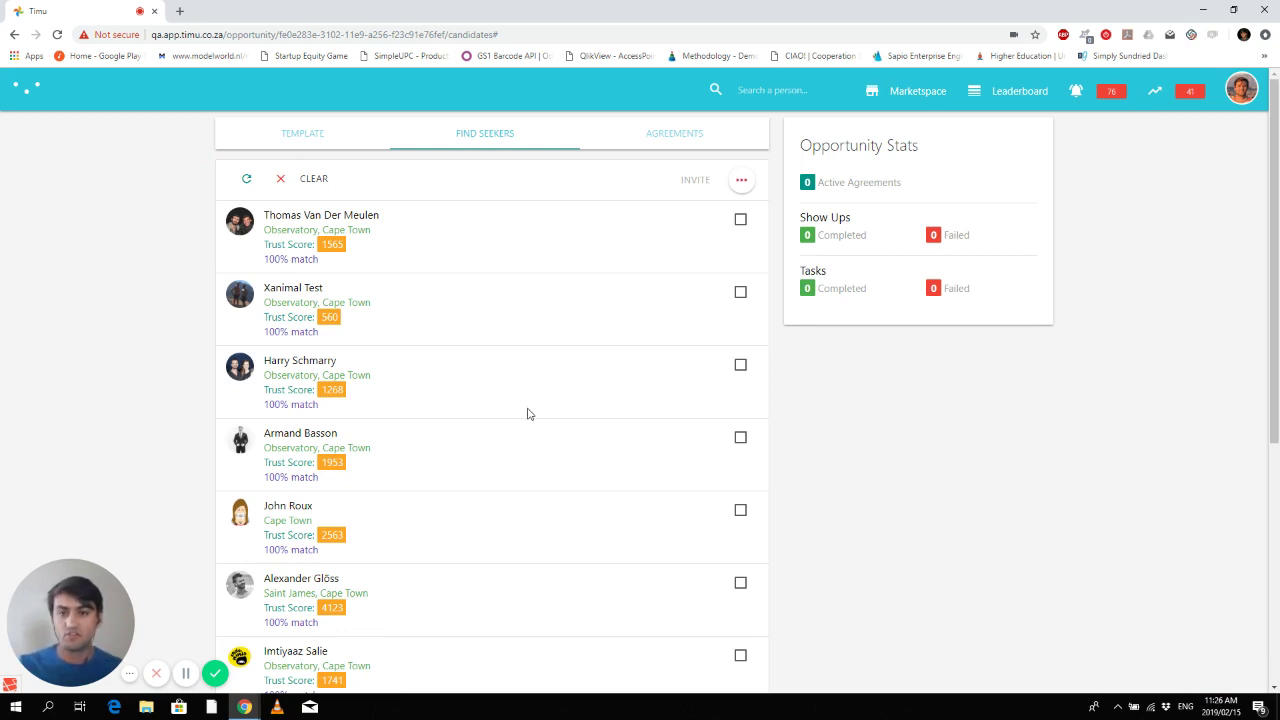
- Review the generated seeker suggestions, checking the match percentages of the listed candidates
{"action": "scroll", "coordinate": [529, 414], "scroll_direction": "down", "scroll_amount": 4}
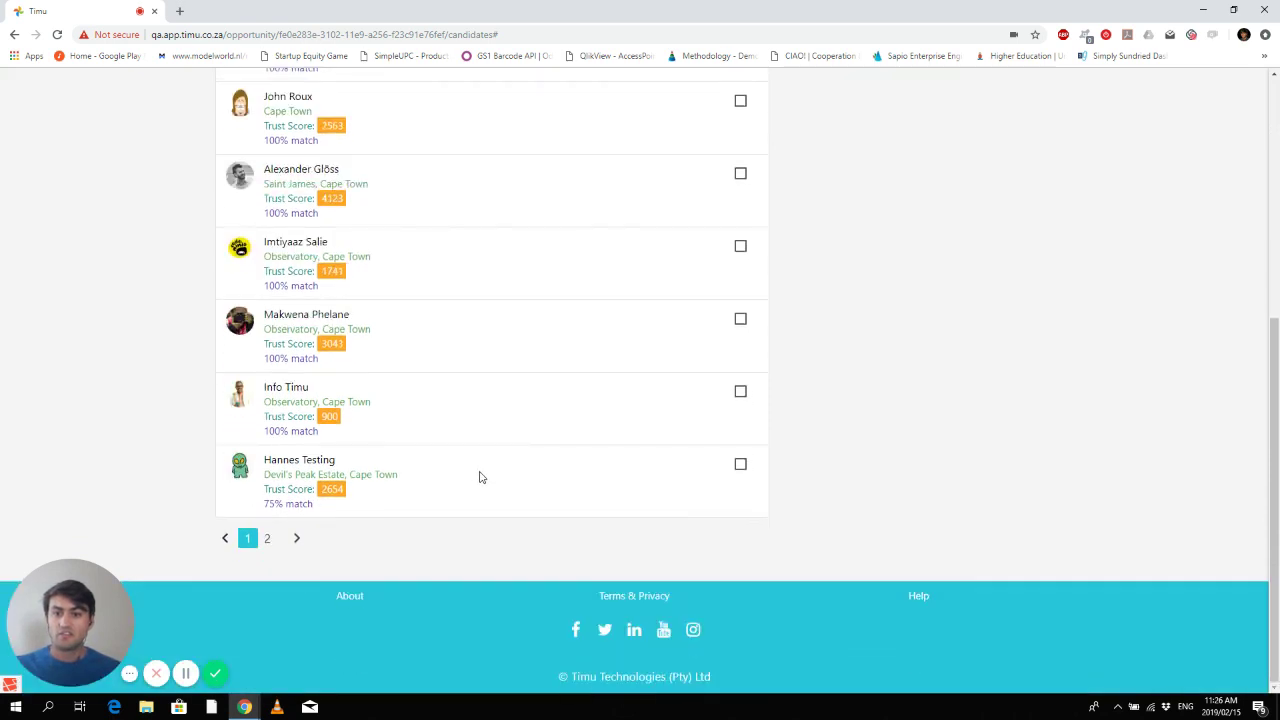
{"action": "scroll", "coordinate": [477, 484], "scroll_direction": "up", "scroll_amount": 1}
{"action": "scroll", "coordinate": [477, 484], "scroll_direction": "up", "scroll_amount": 4}
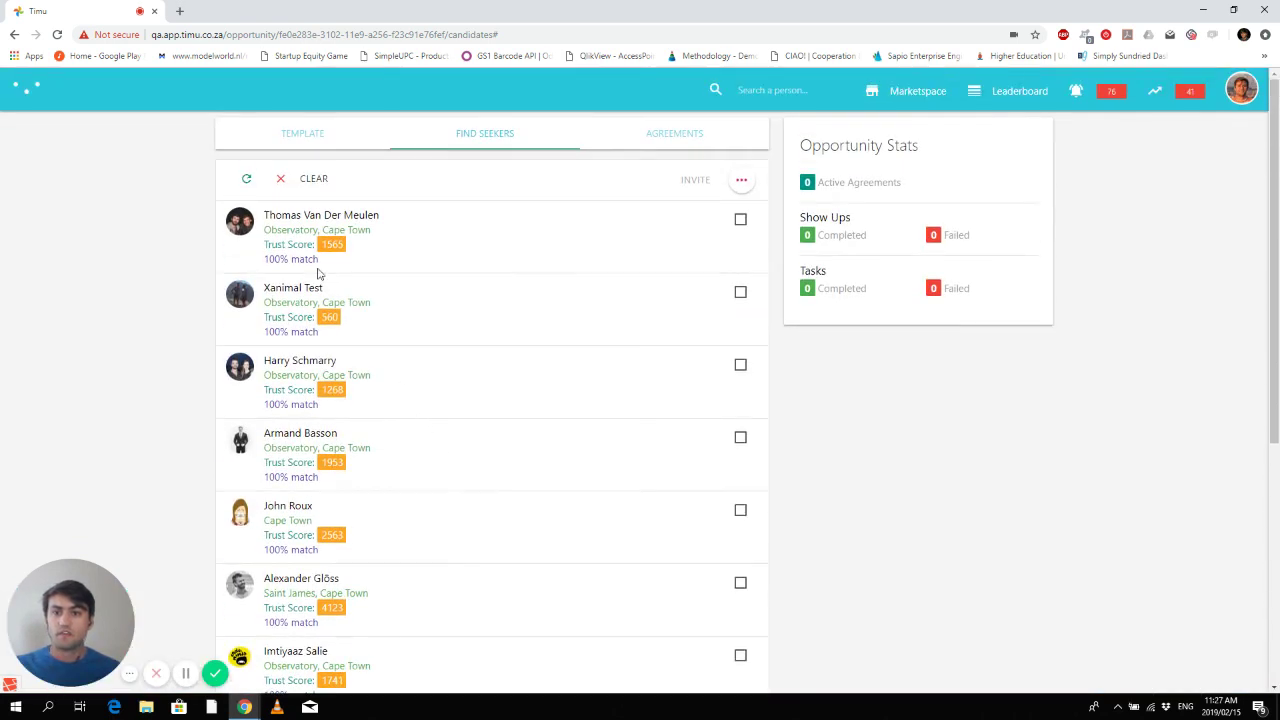
{"action": "left_click_drag", "start_coordinate": [322, 264], "coordinate": [263, 263]}
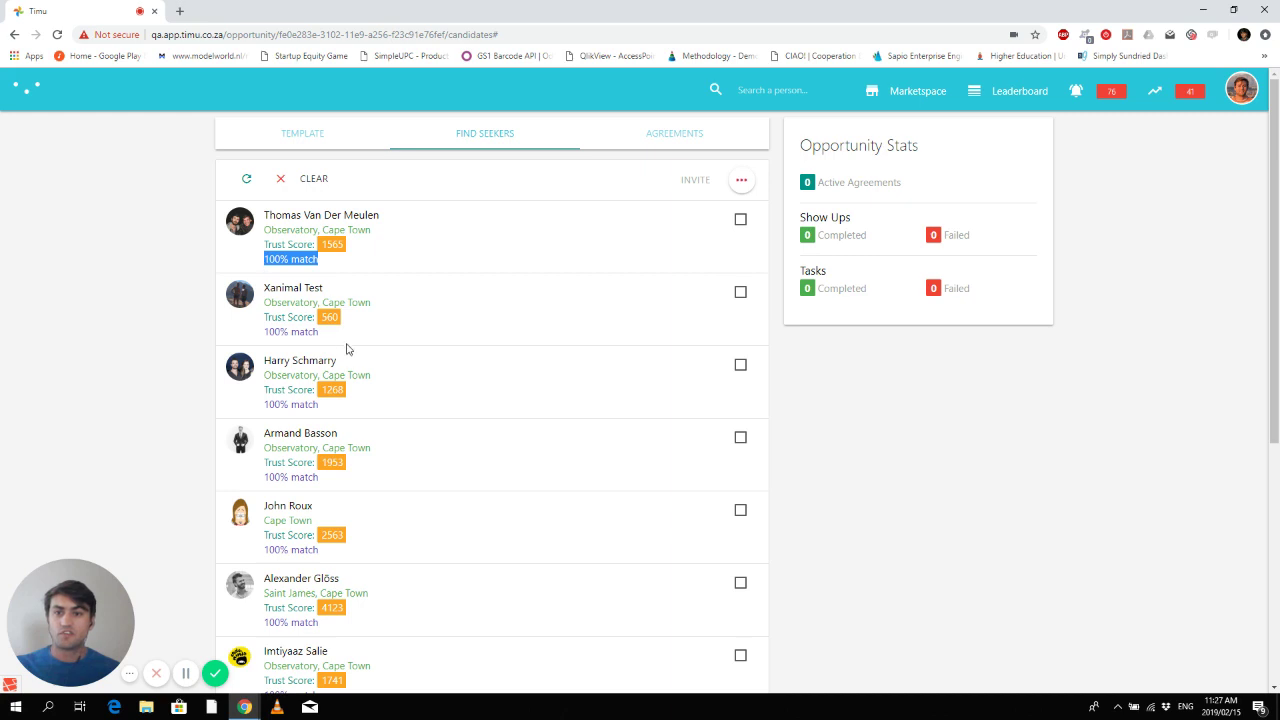
{"action": "left_click_drag", "start_coordinate": [325, 338], "coordinate": [262, 340]}
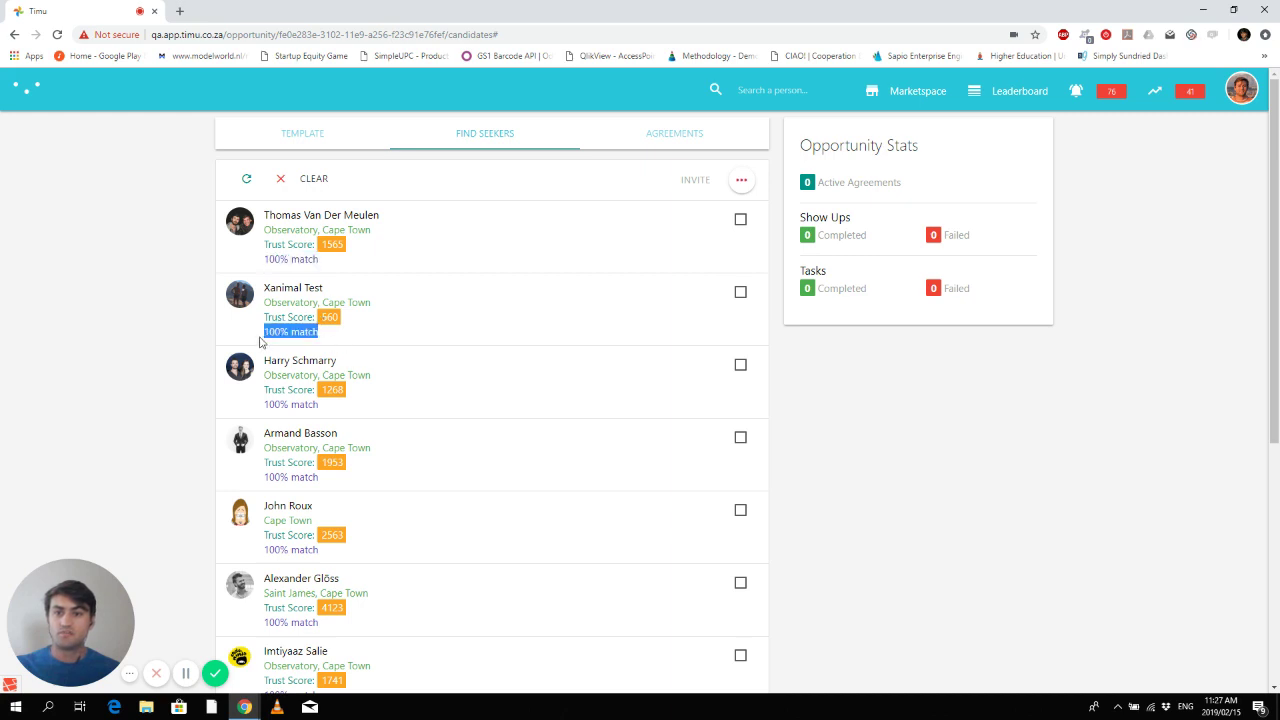
- Compare the locations and match percentages of the suggested seekers, from the first to the last entry on the first page
{"action": "left_click", "coordinate": [377, 344]}
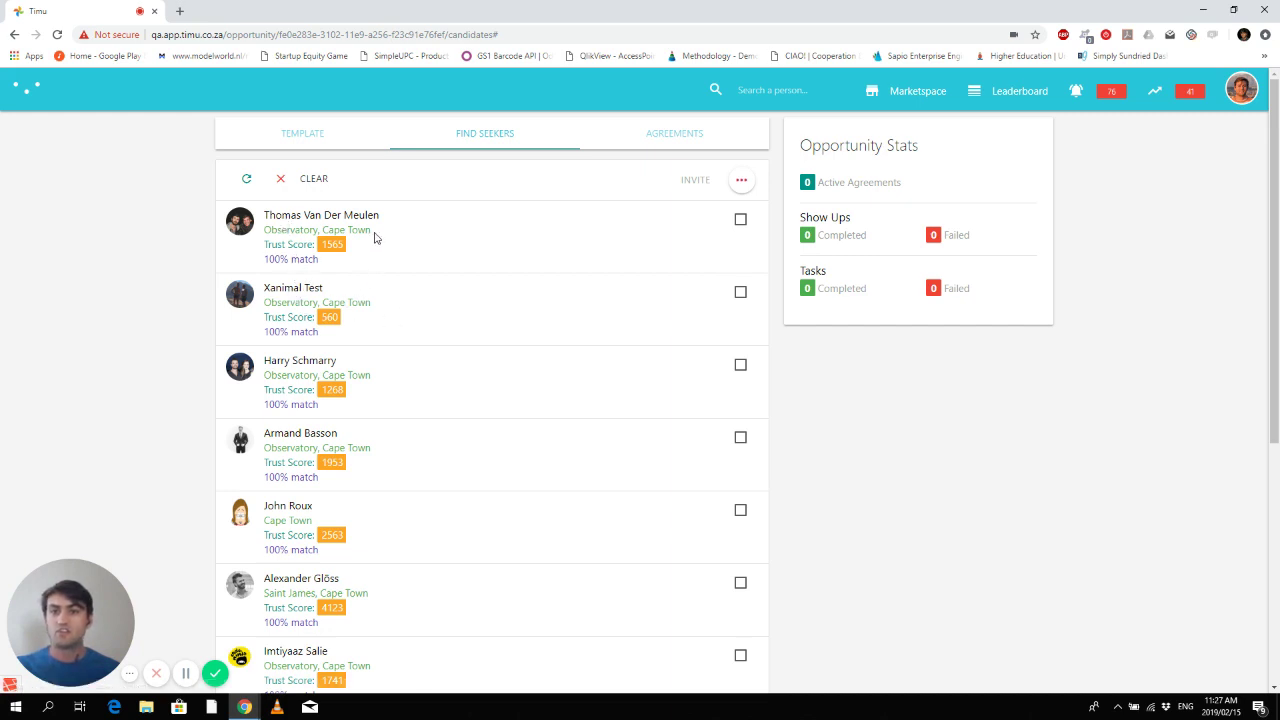
{"action": "left_click_drag", "start_coordinate": [373, 231], "coordinate": [263, 230]}
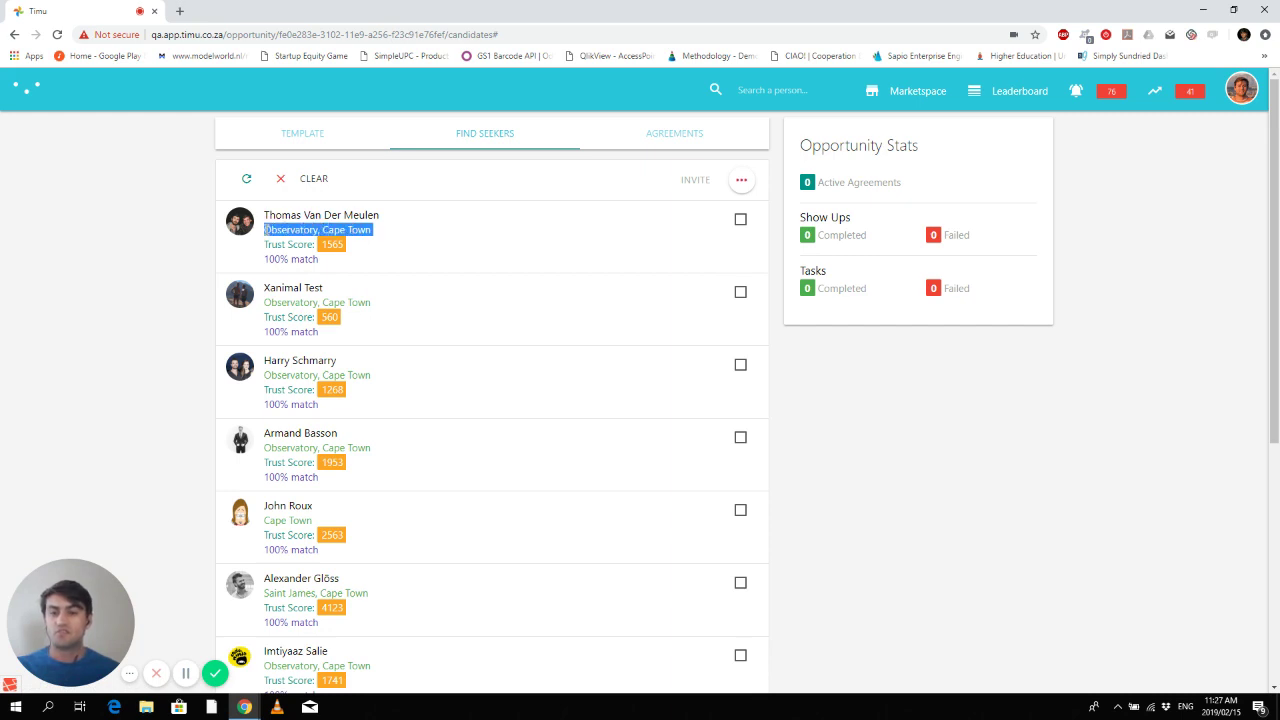
{"action": "left_click", "coordinate": [272, 230]}
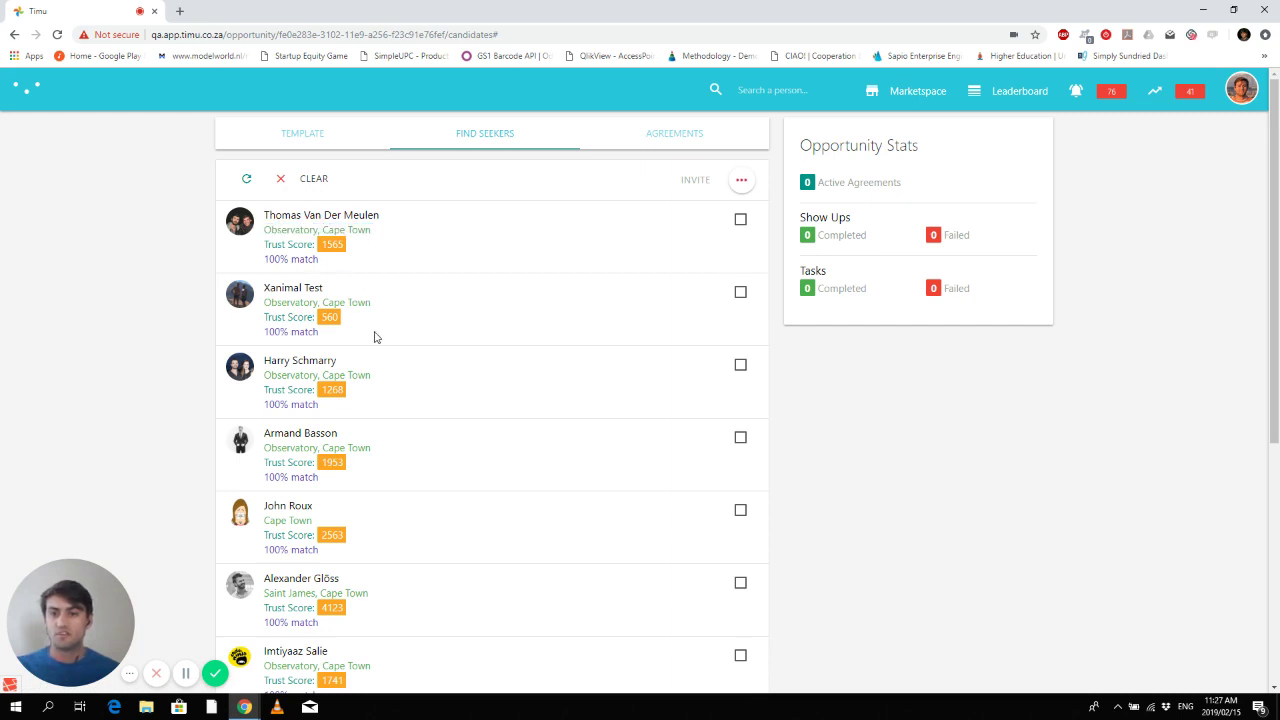
{"action": "scroll", "coordinate": [380, 412], "scroll_direction": "down", "scroll_amount": 5}
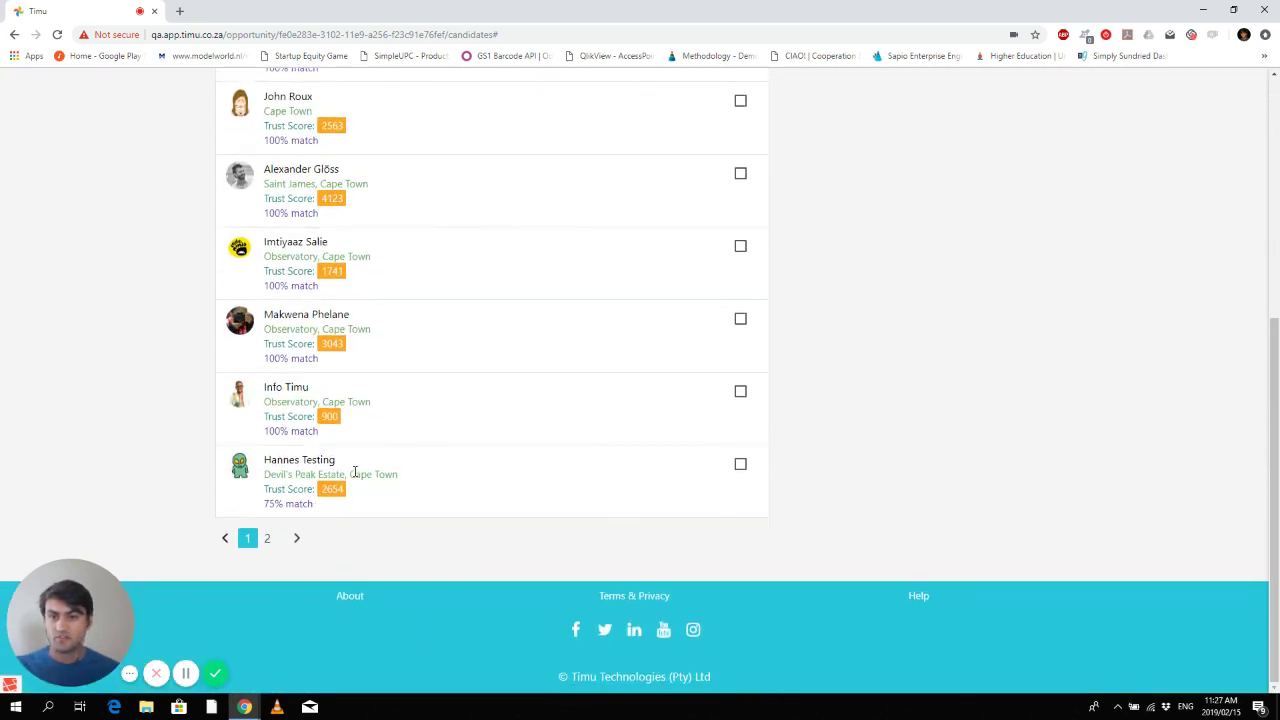
{"action": "left_click_drag", "start_coordinate": [340, 463], "coordinate": [399, 475]}
{"action": "left_click", "coordinate": [416, 482]}
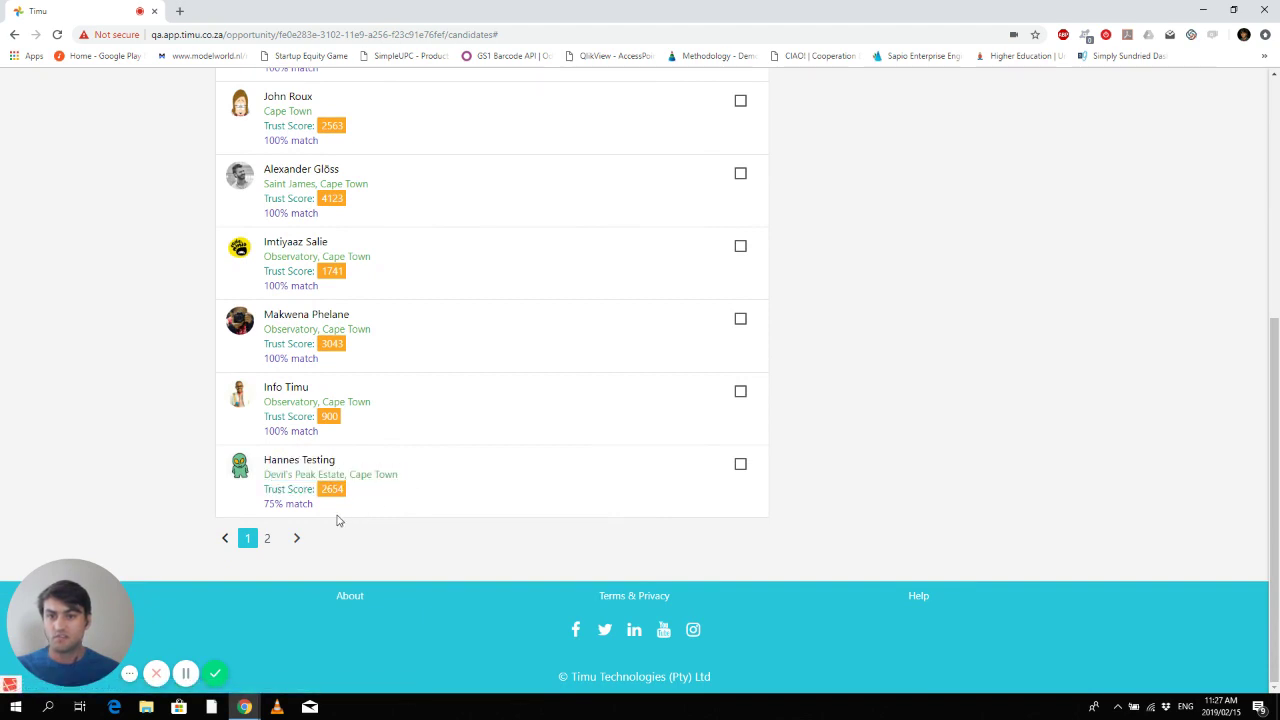
{"action": "left_click_drag", "start_coordinate": [311, 505], "coordinate": [260, 503]}
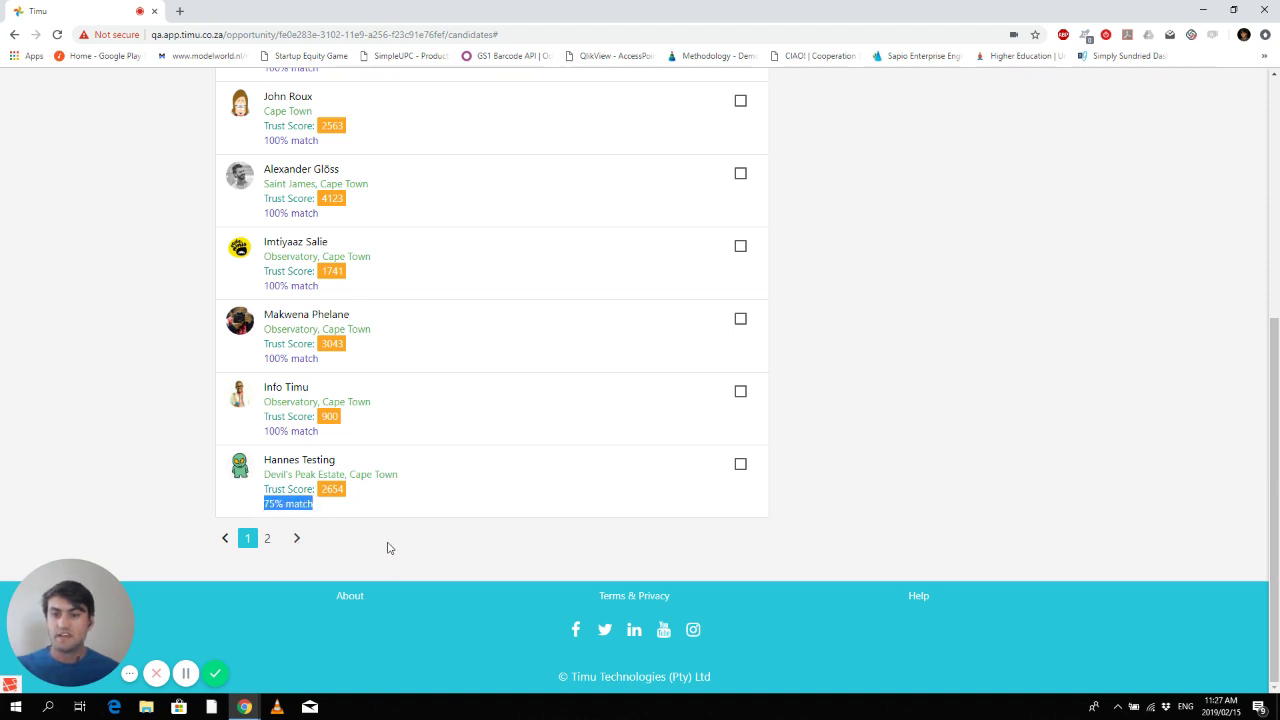
{"action": "left_click", "coordinate": [304, 507]}
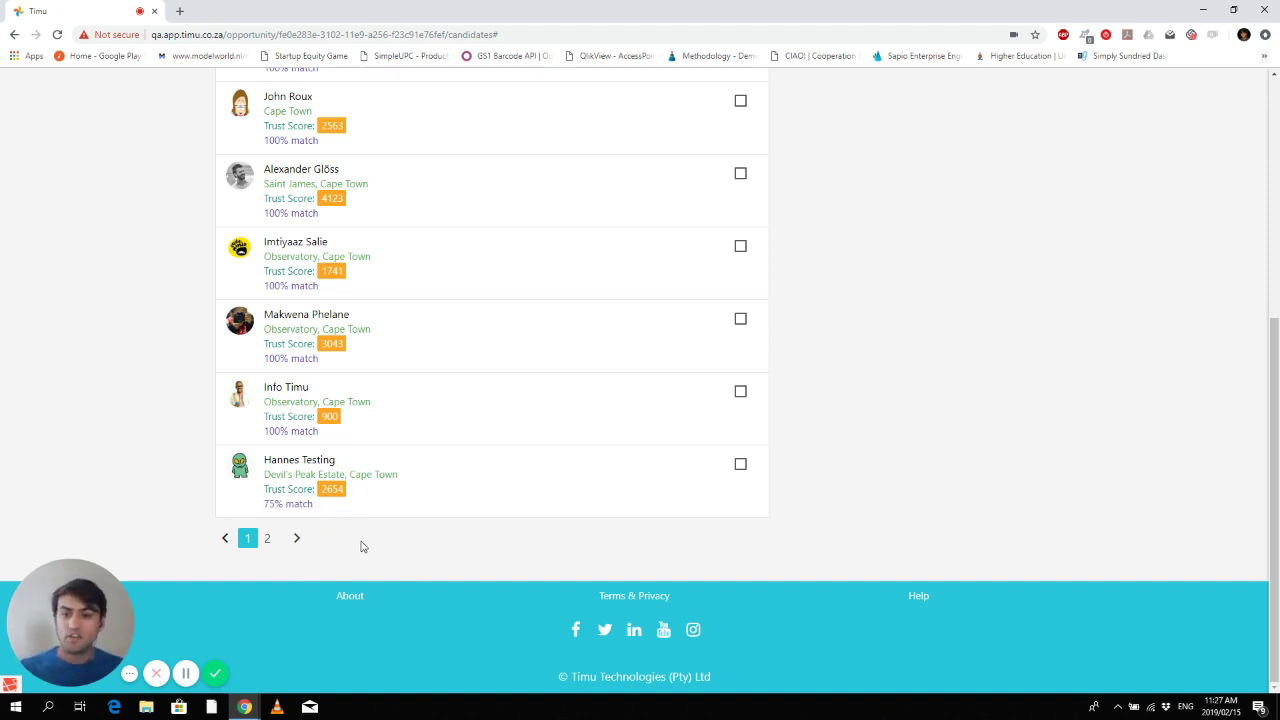
{"action": "scroll", "coordinate": [457, 502], "scroll_direction": "up", "scroll_amount": 10}
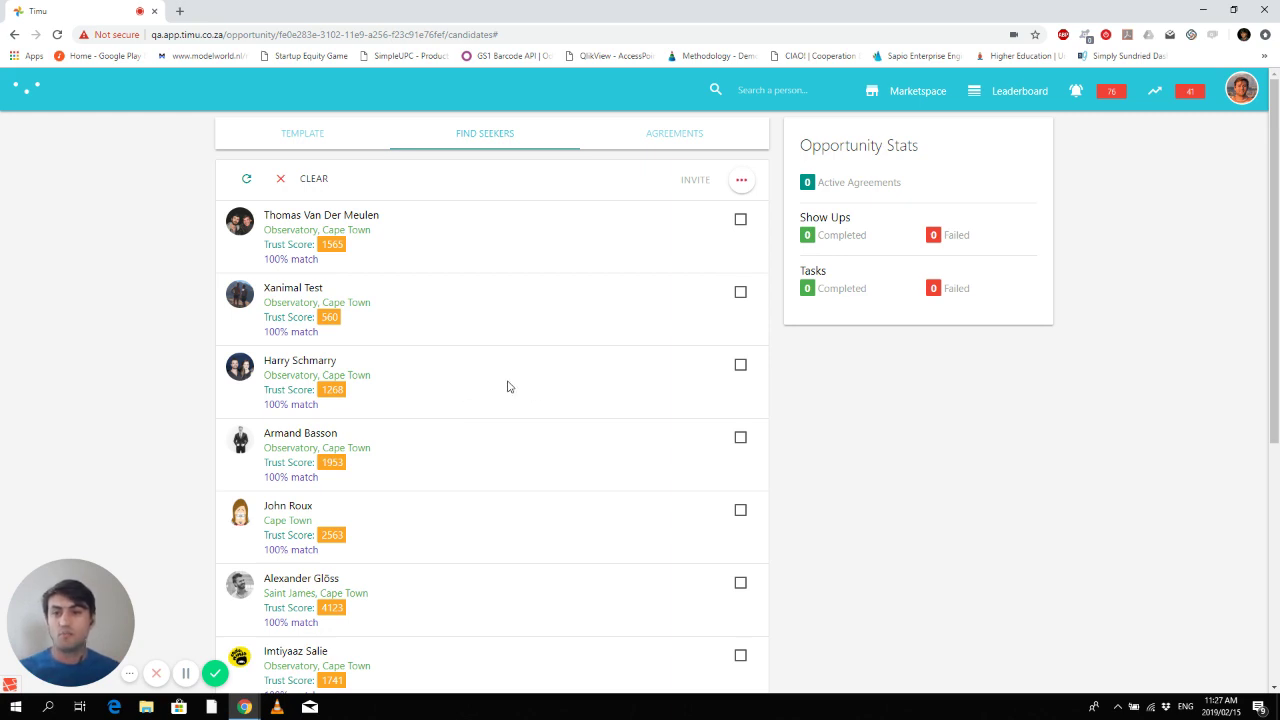
- Open the fifth suggested seeker's trust profile in a new browser tab and check the trust points and successful show-ups
{"action": "right_click", "coordinate": [283, 510]}
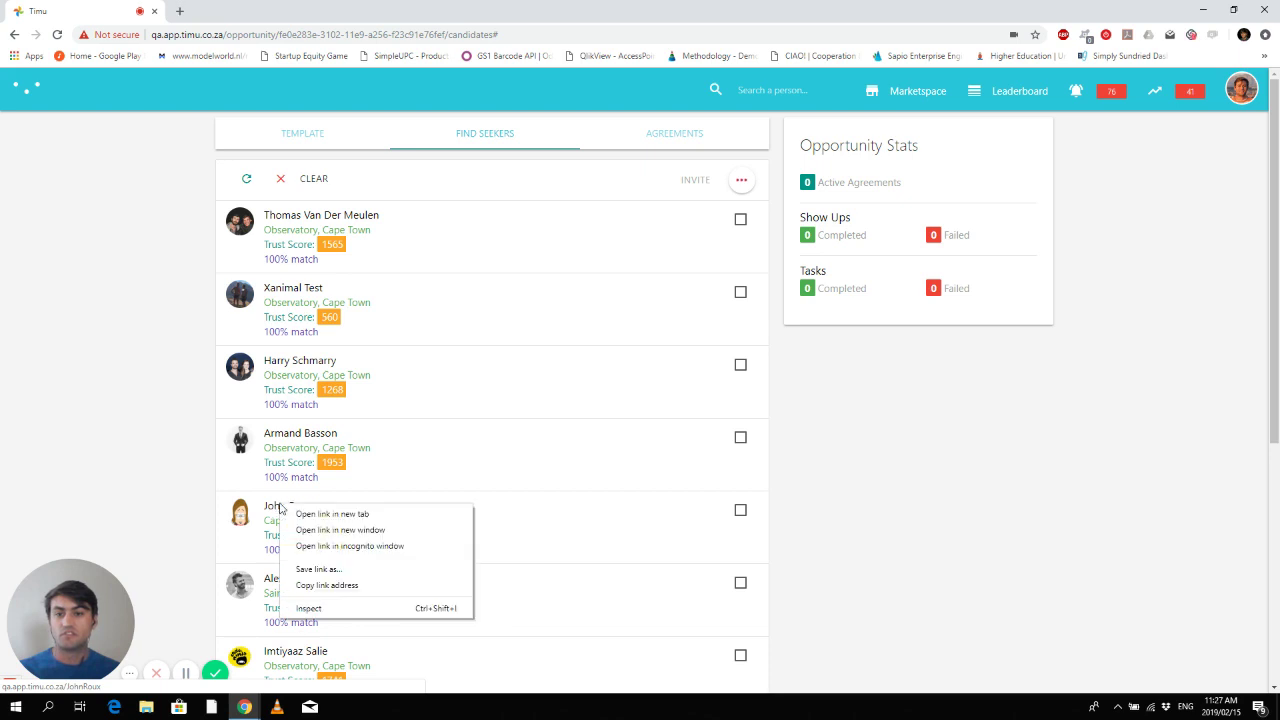
{"action": "left_click", "coordinate": [312, 515]}
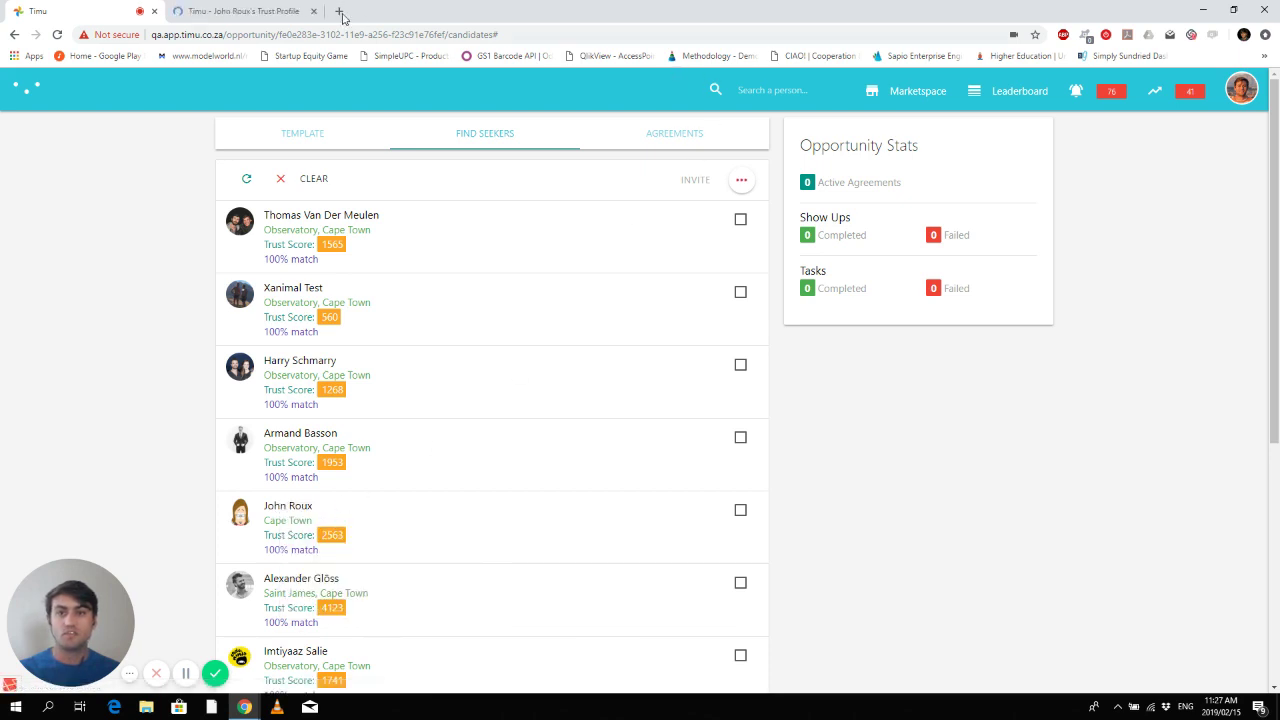
{"action": "left_click", "coordinate": [240, 11]}
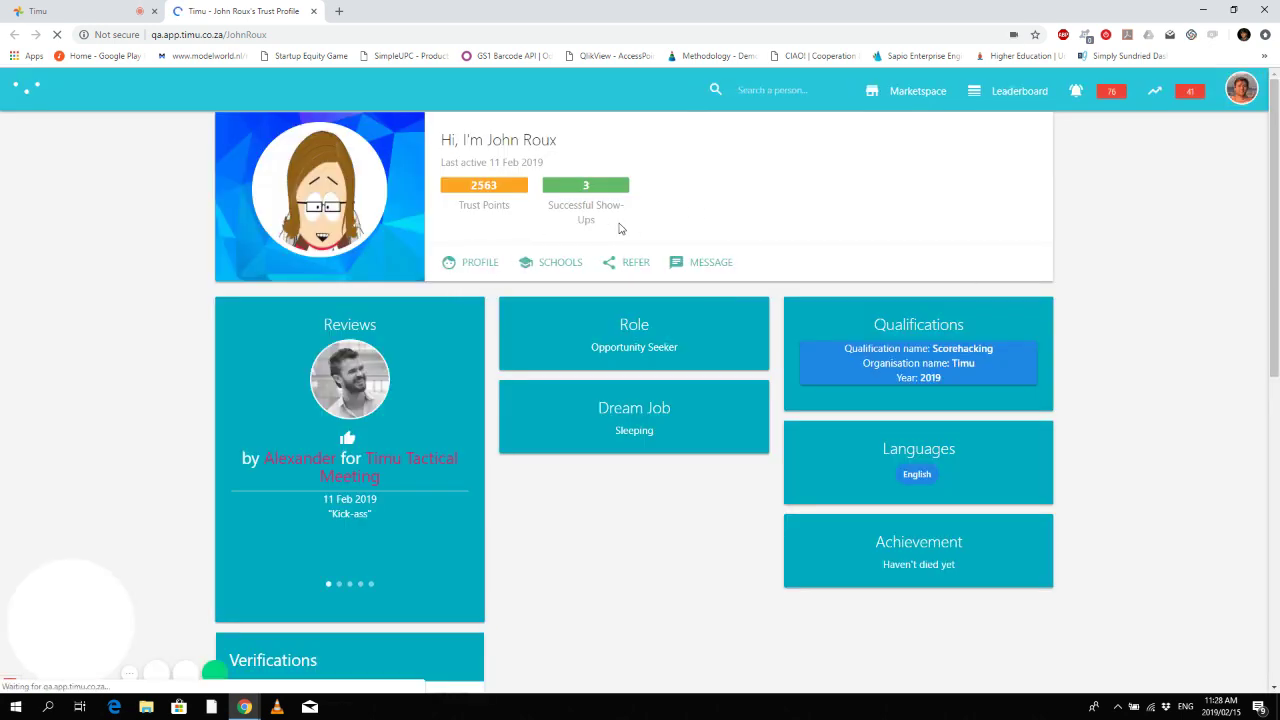
{"action": "left_click_drag", "start_coordinate": [595, 220], "coordinate": [549, 207]}
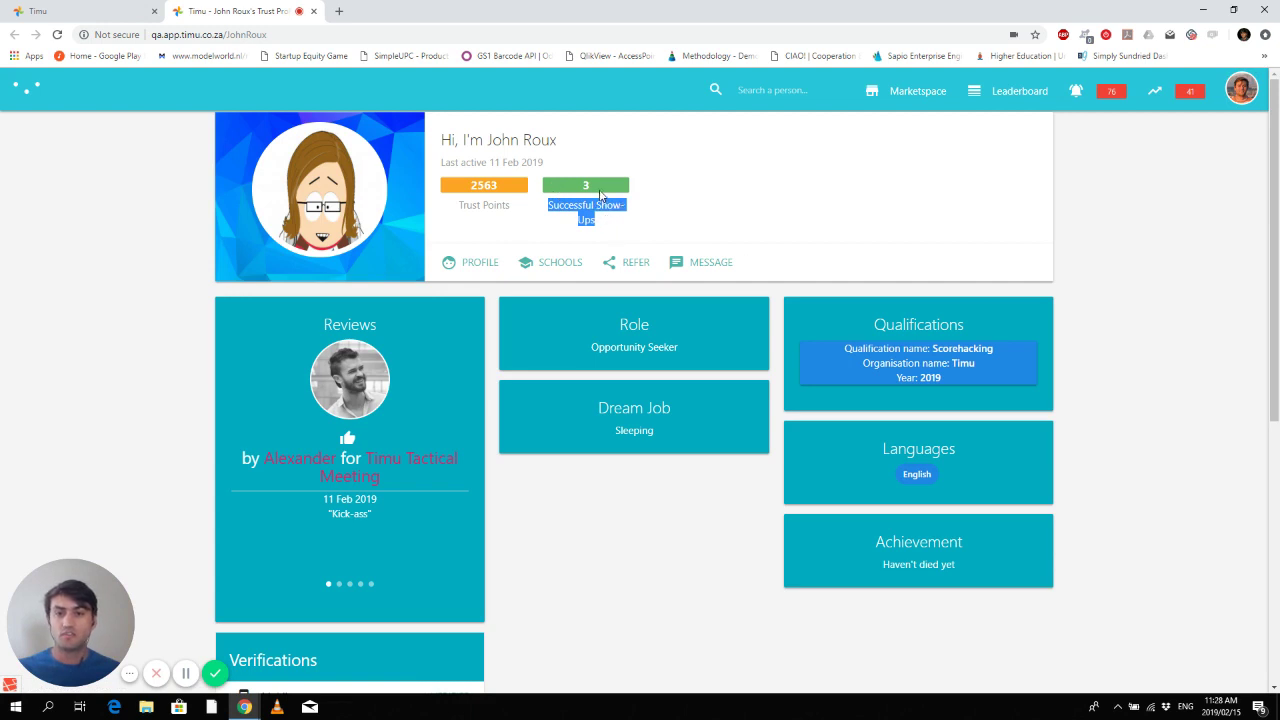
{"action": "left_click", "coordinate": [604, 236]}
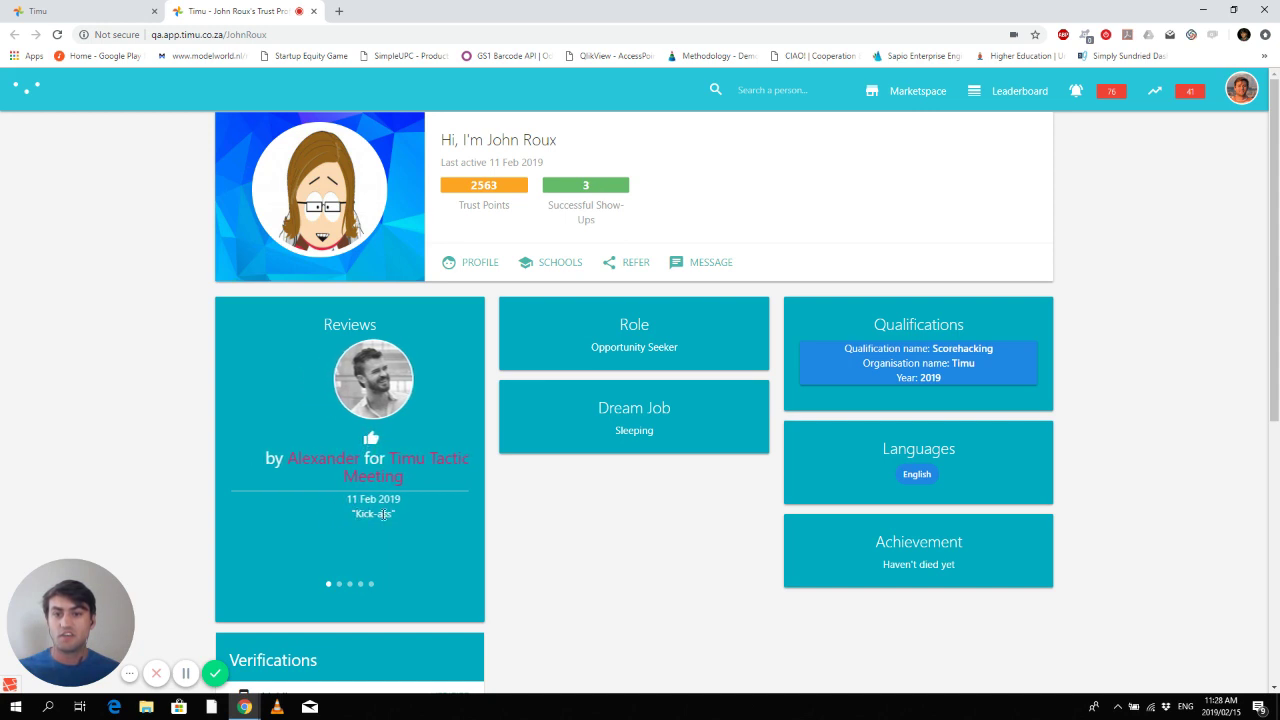
- Browse the second and third reviews on the seeker's profile and look over the achievement section
{"action": "left_click", "coordinate": [339, 586]}
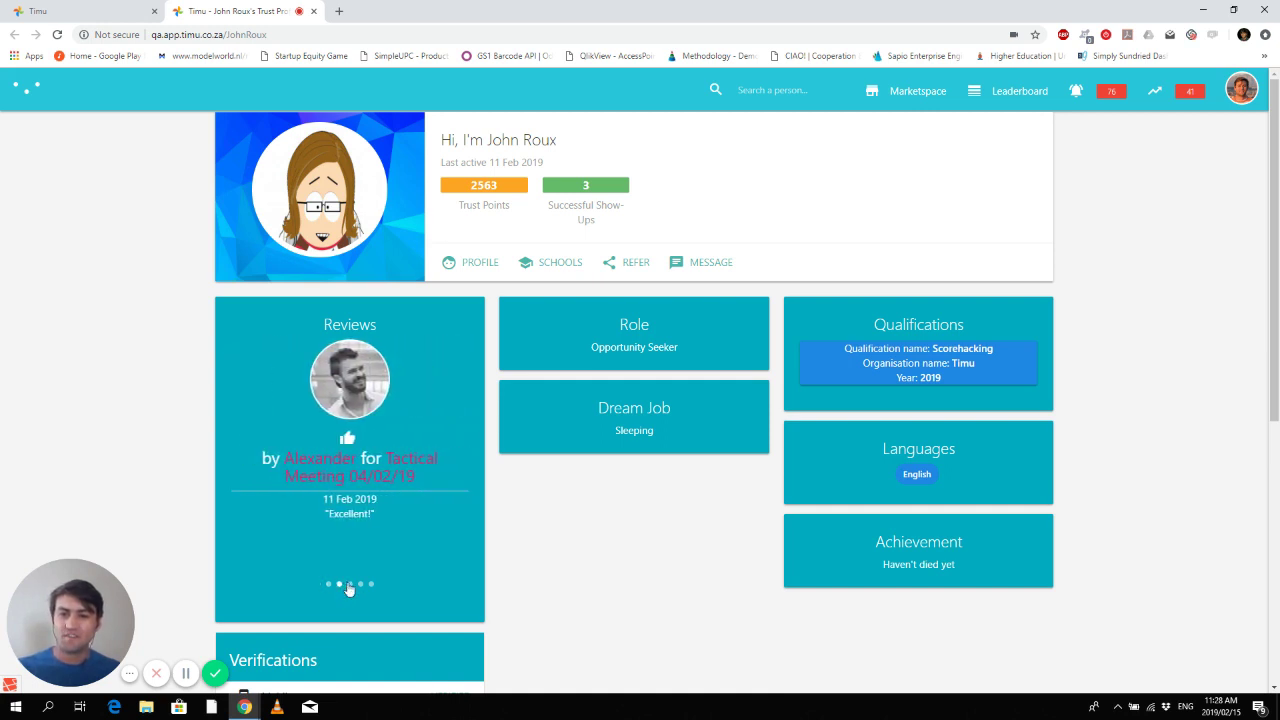
{"action": "left_click", "coordinate": [350, 585]}
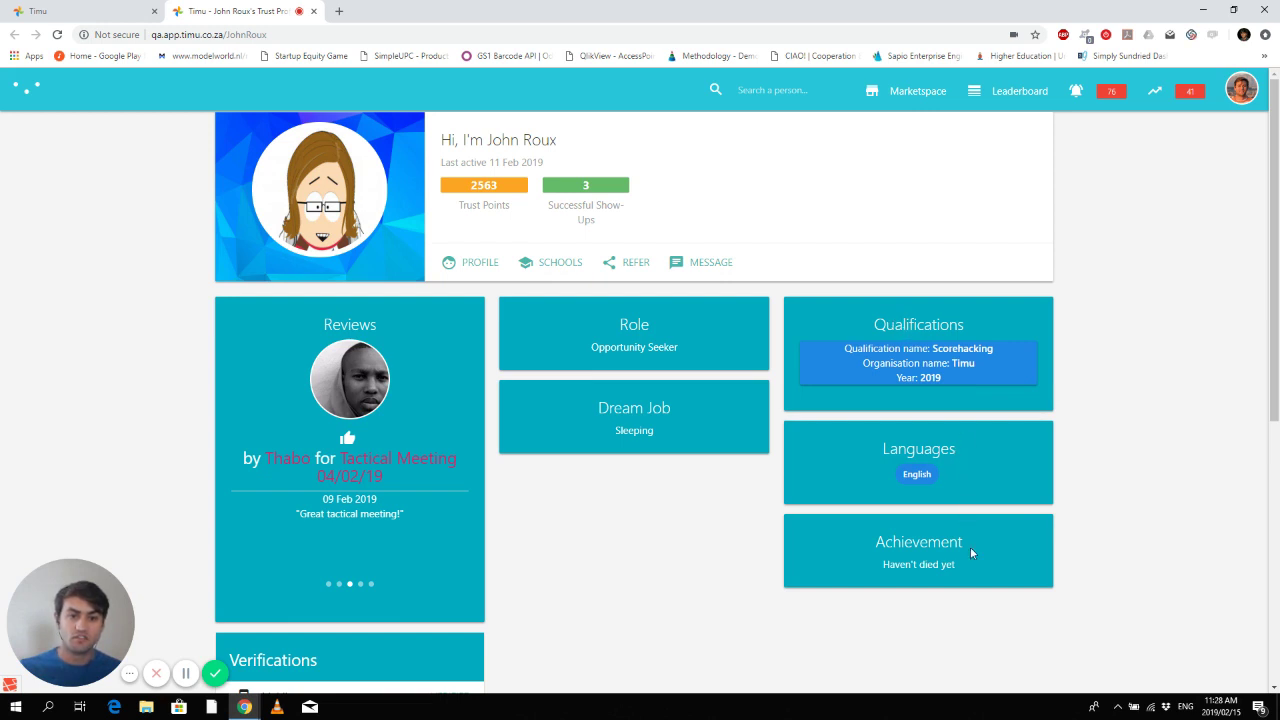
{"action": "left_click_drag", "start_coordinate": [964, 544], "coordinate": [858, 548]}
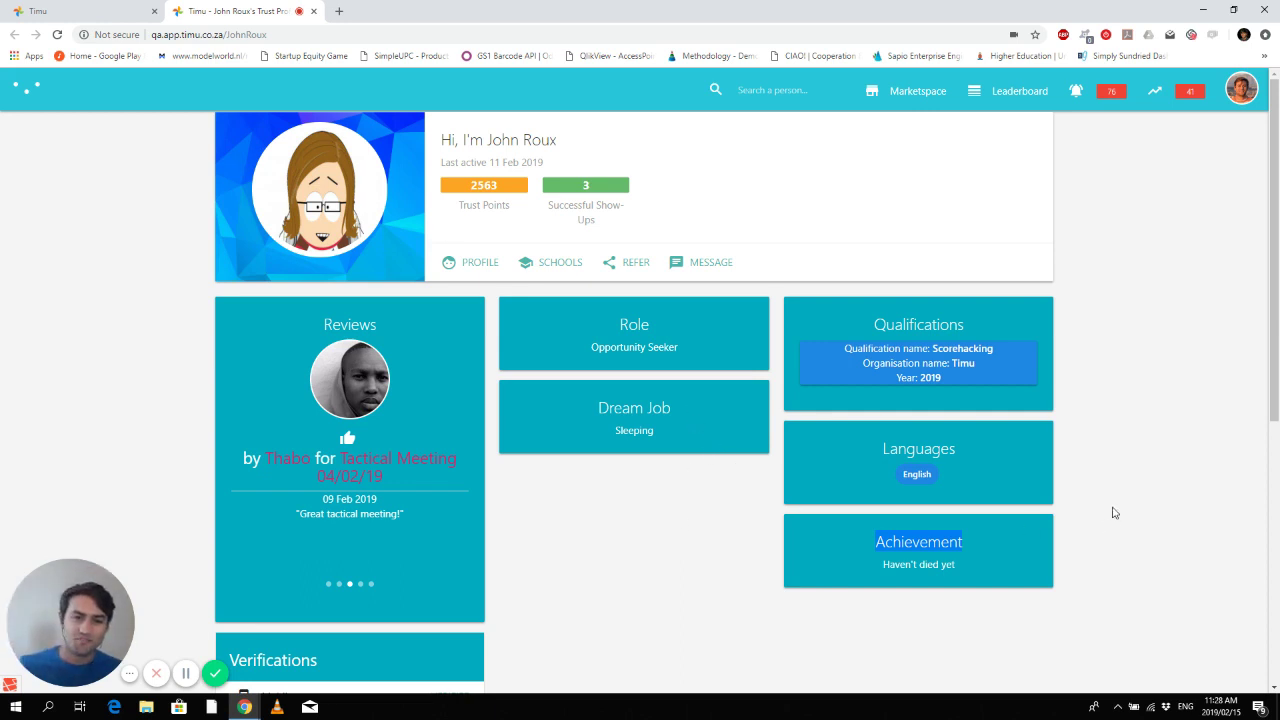
{"action": "left_click", "coordinate": [1094, 407]}
- Check the mobile, email and identity number verifications on the seeker's profile, and close the profile to return to the suggestions
{"action": "scroll", "coordinate": [1119, 480], "scroll_direction": "down", "scroll_amount": 4}
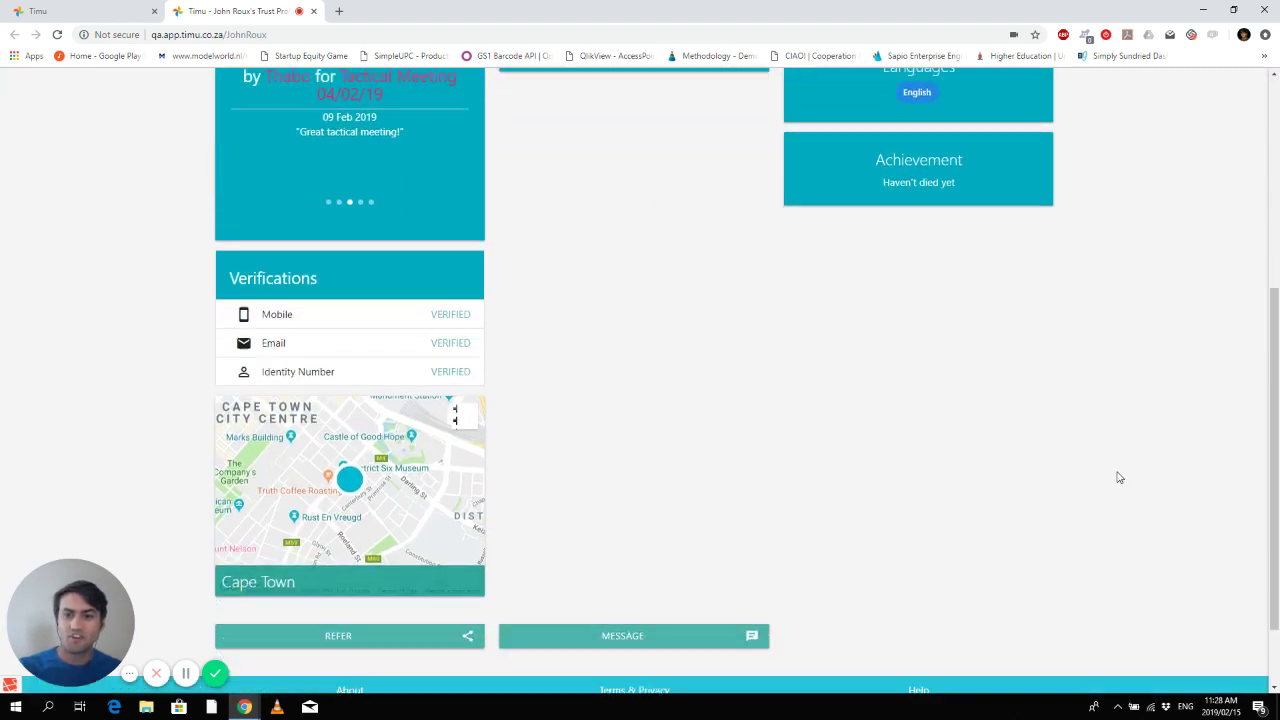
{"action": "scroll", "coordinate": [1093, 314], "scroll_direction": "up", "scroll_amount": 5}
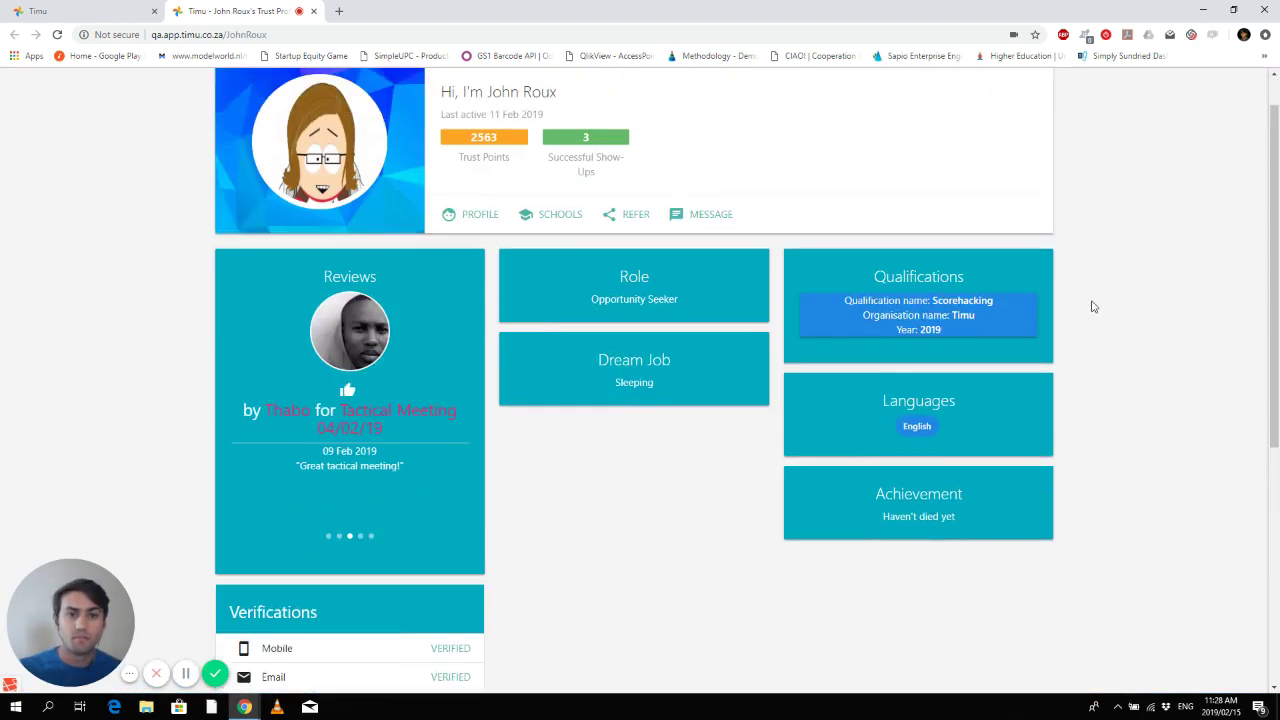
{"action": "scroll", "coordinate": [1094, 312], "scroll_direction": "down", "scroll_amount": 1}
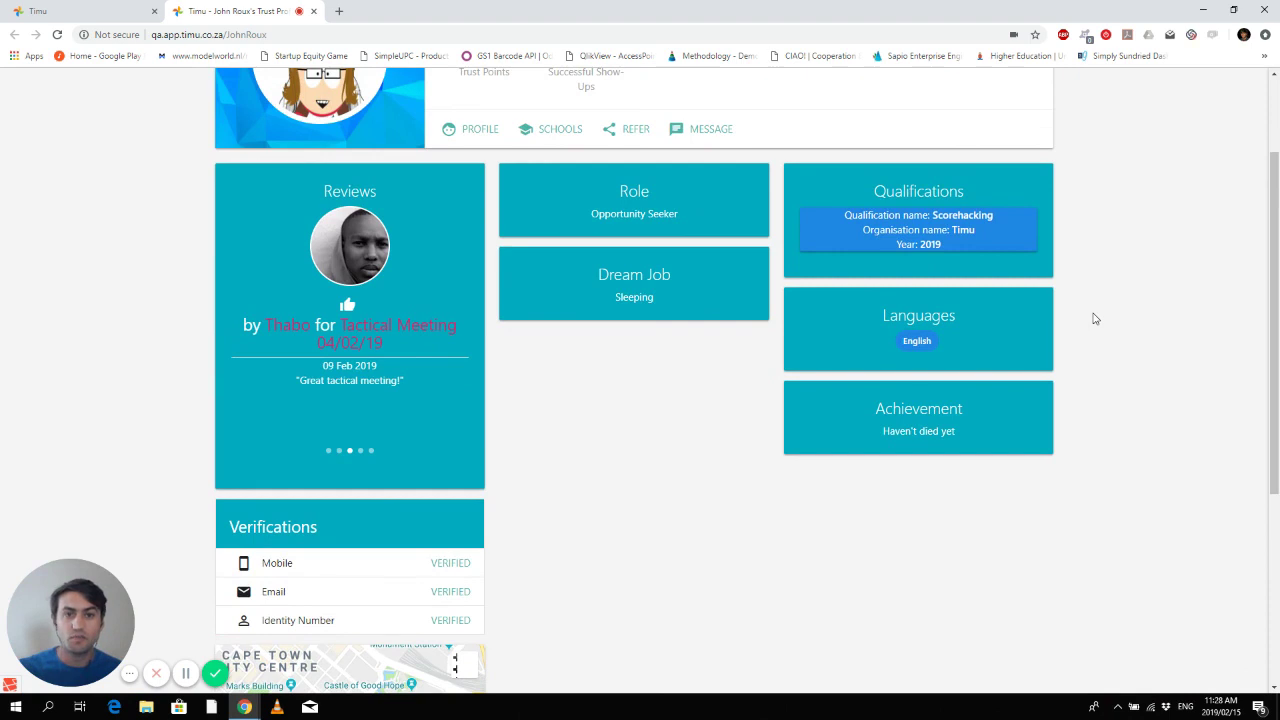
{"action": "scroll", "coordinate": [1095, 318], "scroll_direction": "down", "scroll_amount": 1}
{"action": "scroll", "coordinate": [970, 400], "scroll_direction": "down", "scroll_amount": 1}
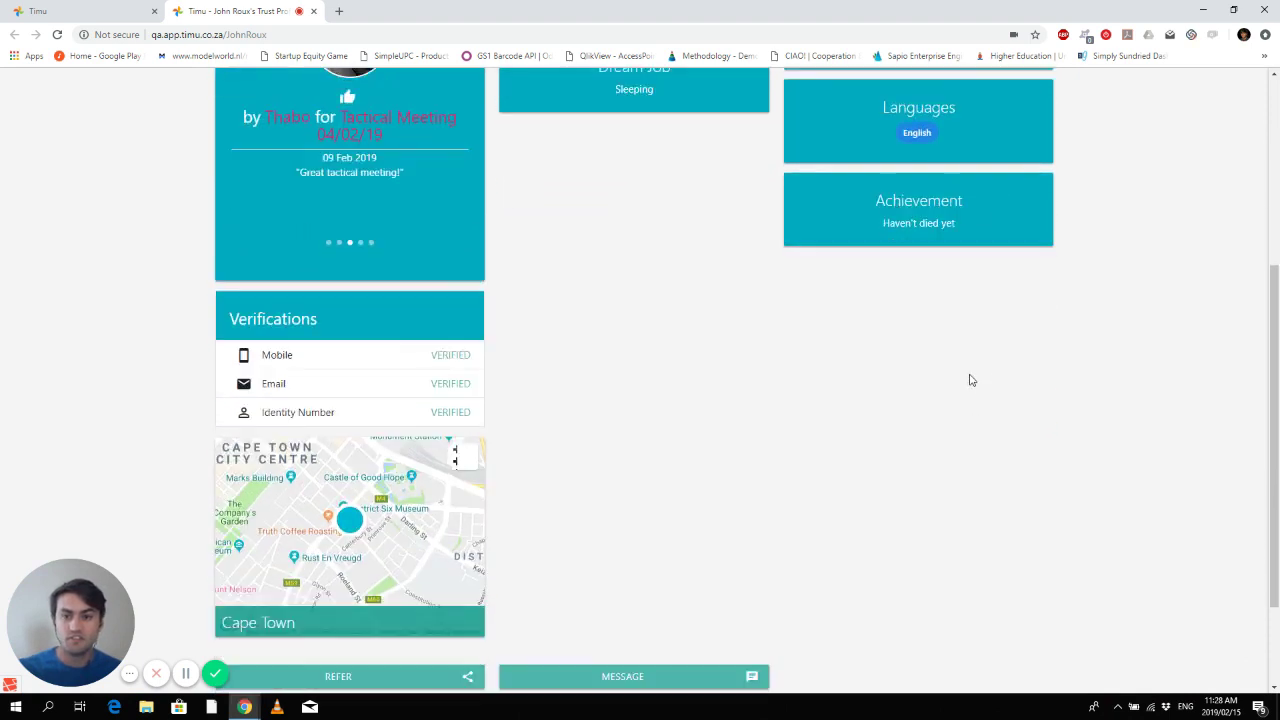
{"action": "scroll", "coordinate": [970, 380], "scroll_direction": "down", "scroll_amount": 1}
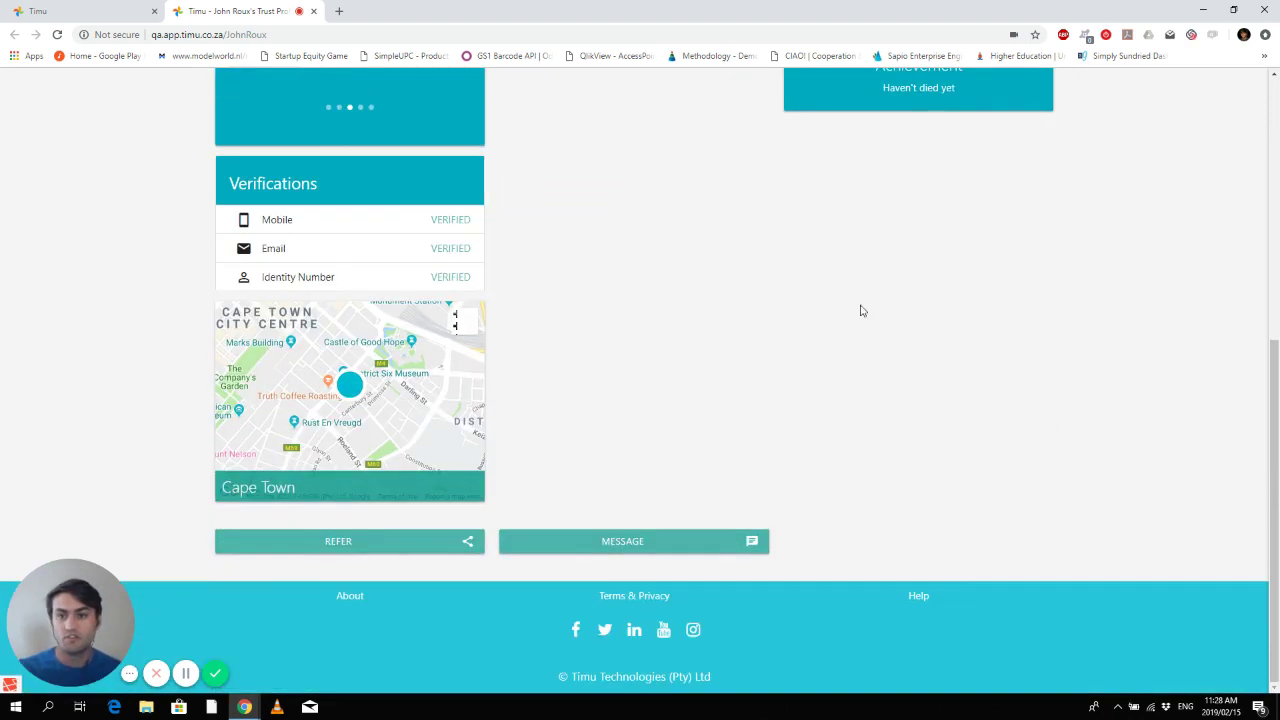
{"action": "double_click", "coordinate": [445, 220]}
{"action": "left_click", "coordinate": [487, 225]}
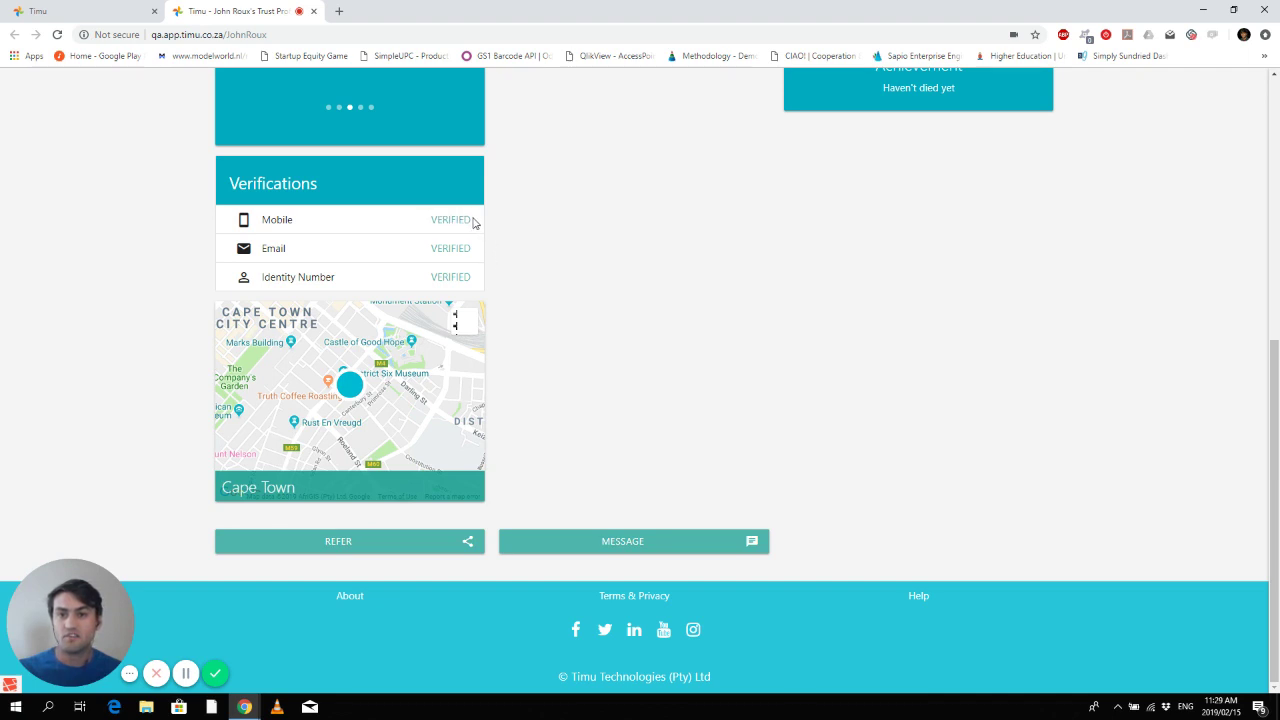
{"action": "double_click", "coordinate": [470, 221]}
{"action": "left_click", "coordinate": [476, 228]}
{"action": "double_click", "coordinate": [469, 220]}
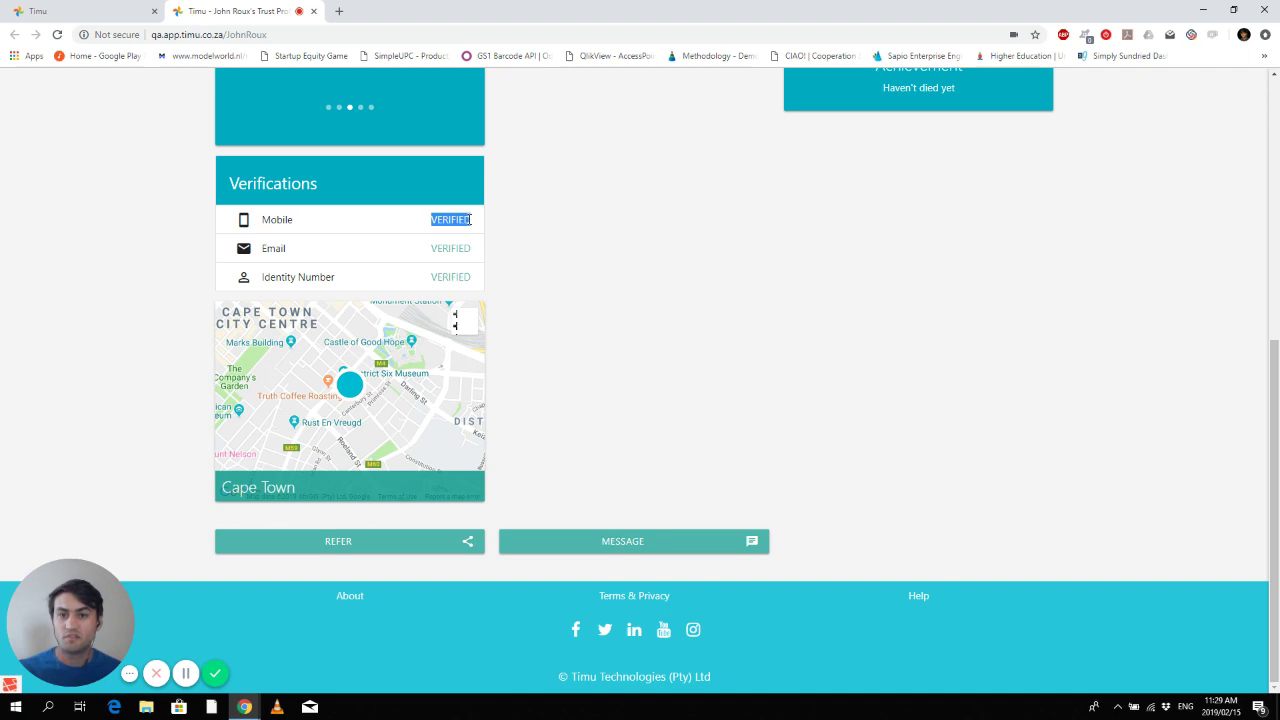
{"action": "left_click", "coordinate": [432, 278]}
{"action": "double_click", "coordinate": [470, 277]}
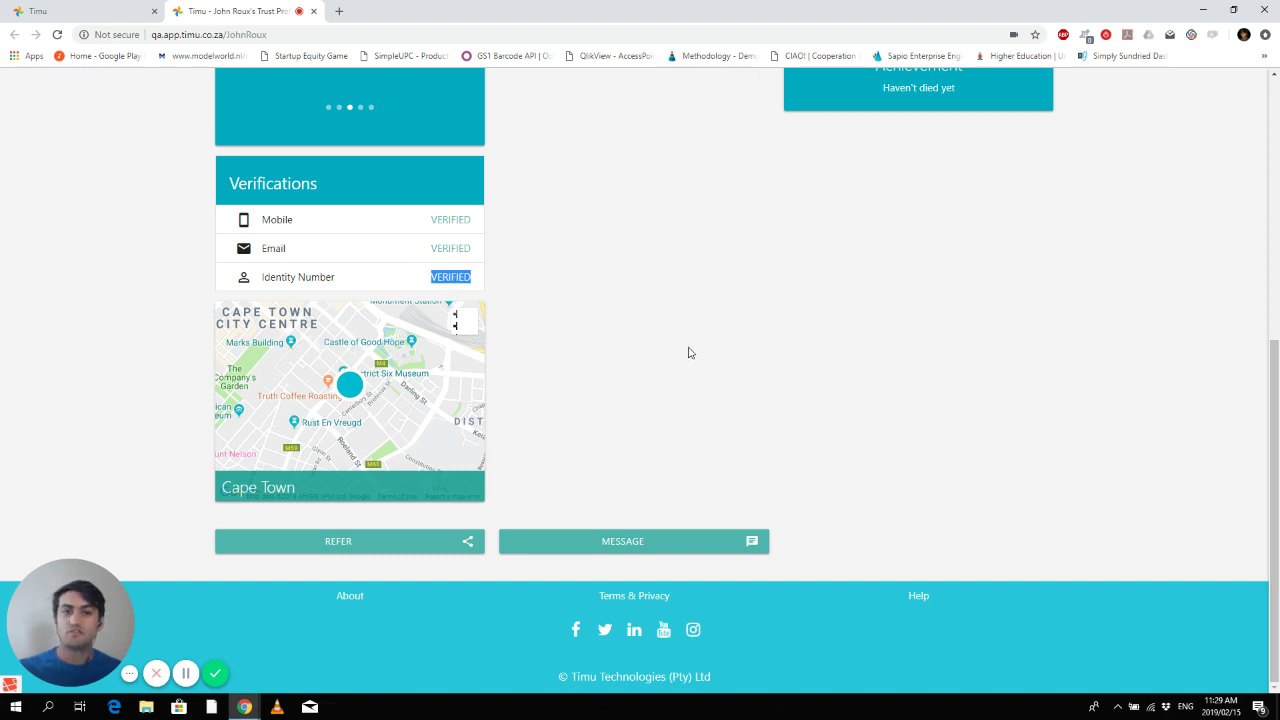
{"action": "scroll", "coordinate": [708, 350], "scroll_direction": "up", "scroll_amount": 5}
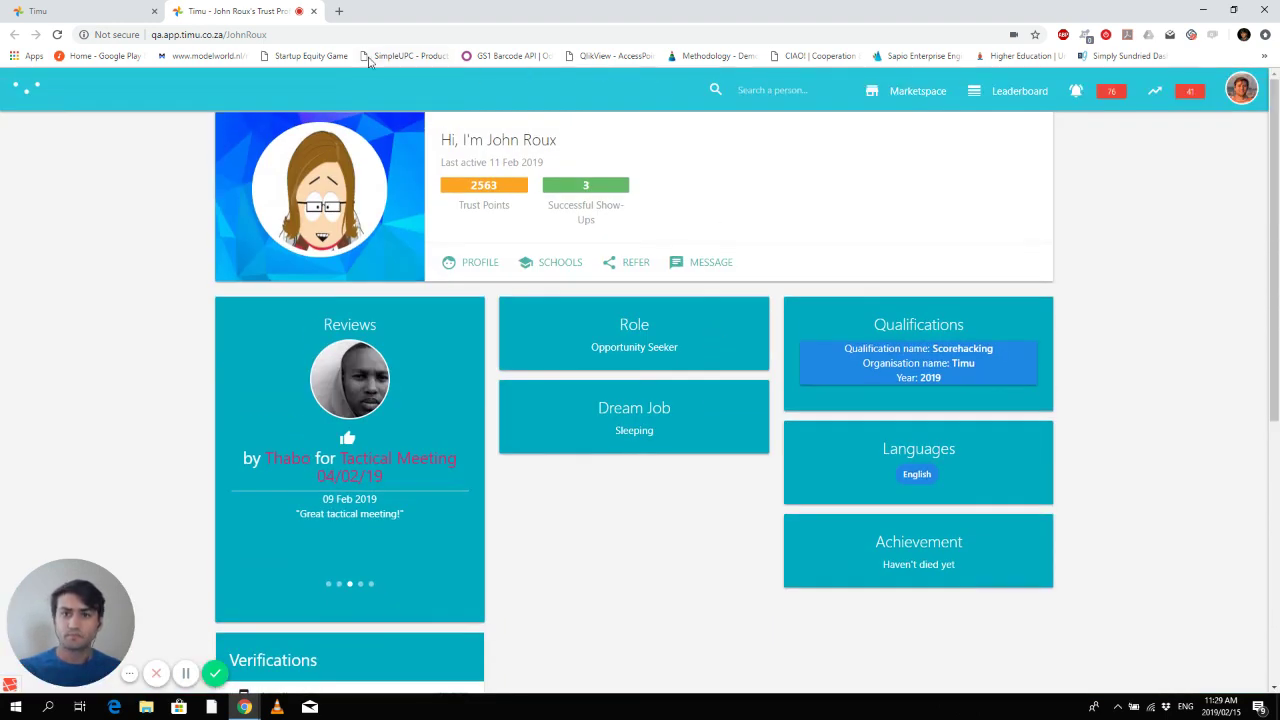
{"action": "left_click", "coordinate": [313, 12]}
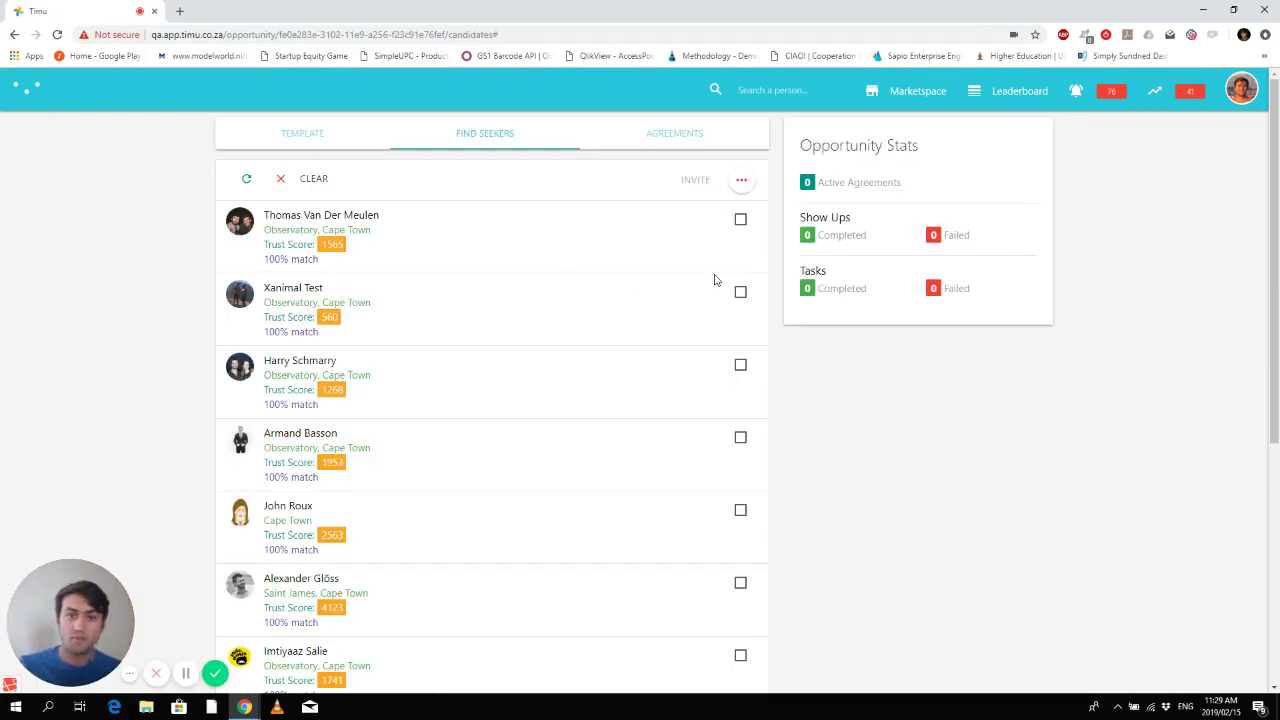
- Select the fifth, sixth and seventh seekers in the suggestion list
{"action": "scroll", "coordinate": [712, 427], "scroll_direction": "down", "scroll_amount": 2}
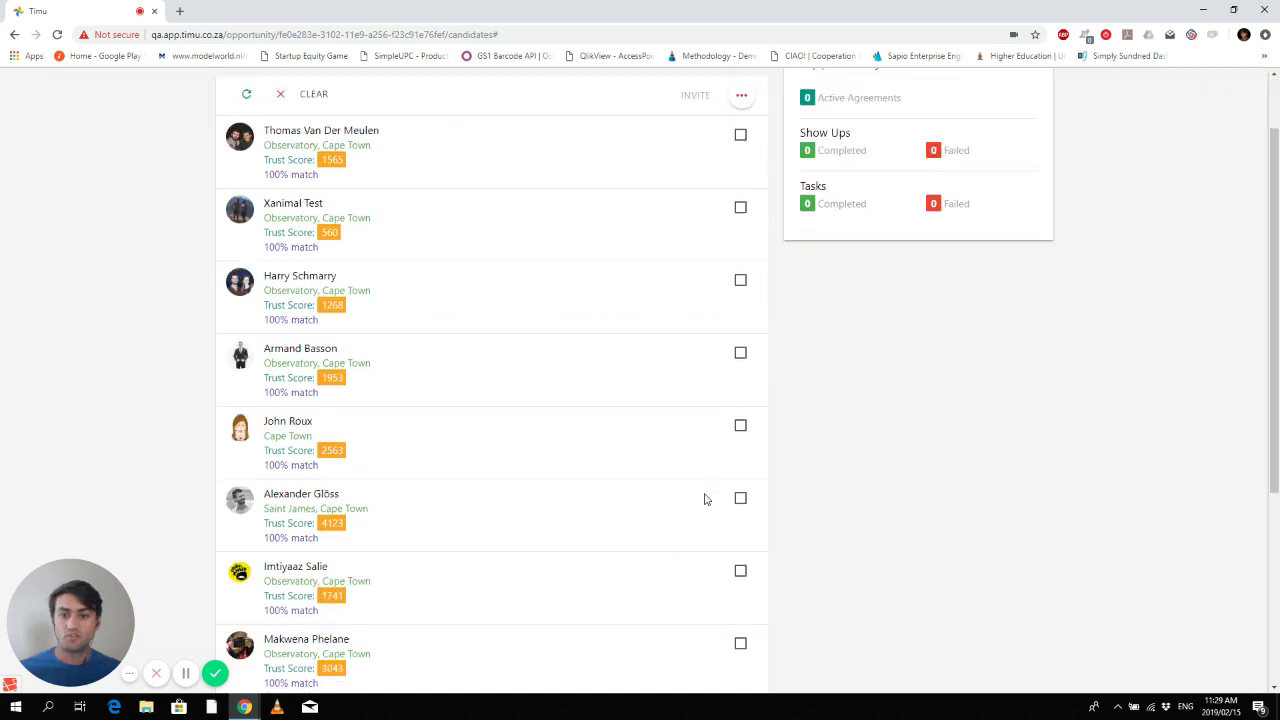
{"action": "left_click", "coordinate": [740, 380]}
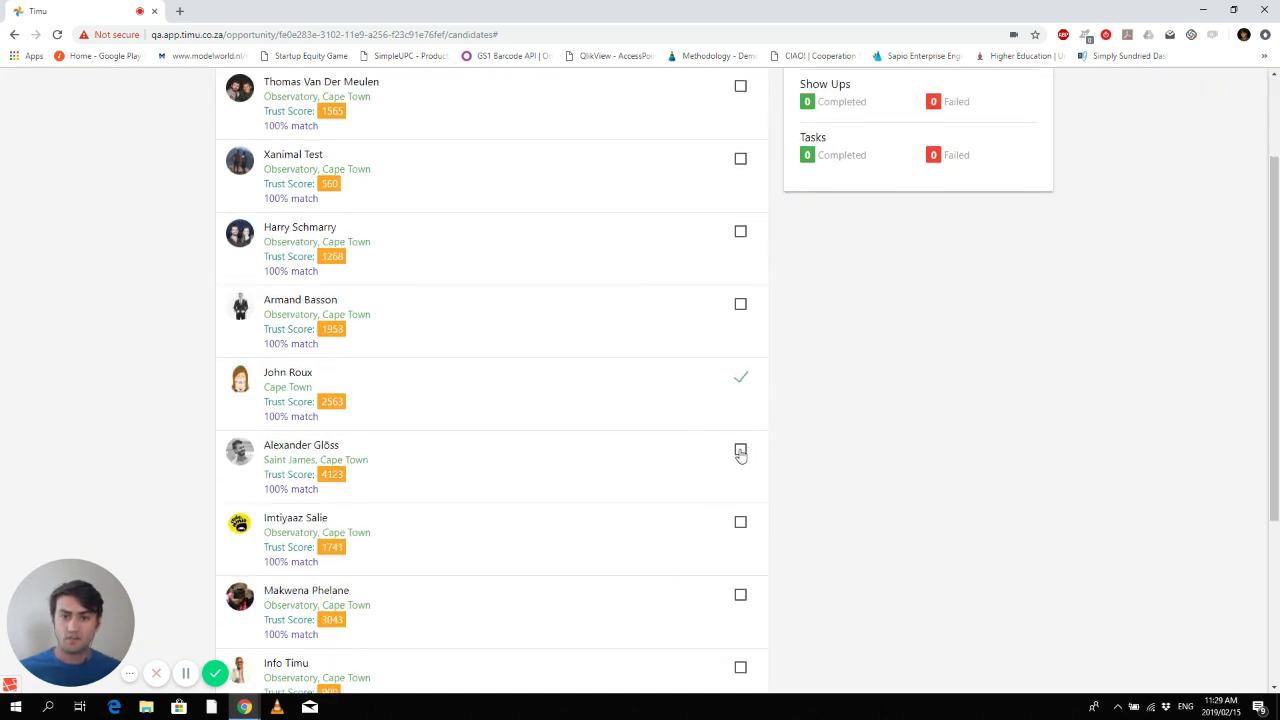
{"action": "left_click", "coordinate": [740, 451]}
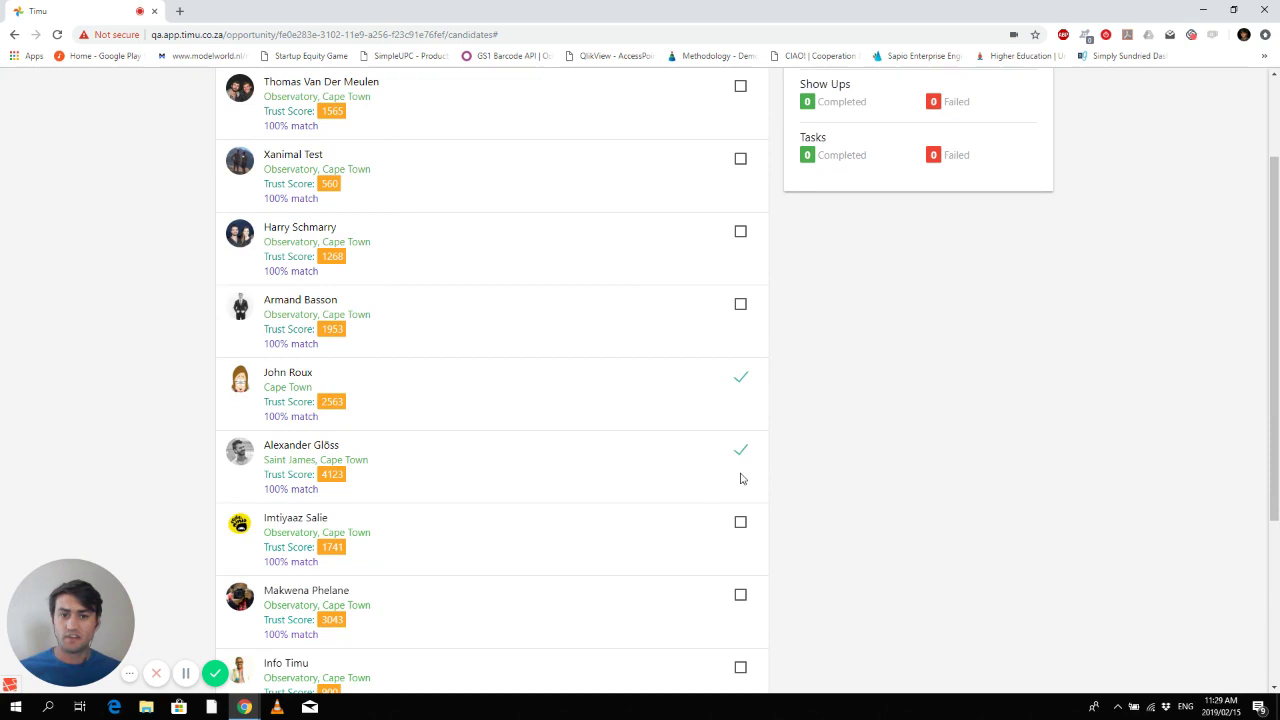
{"action": "left_click", "coordinate": [741, 526]}
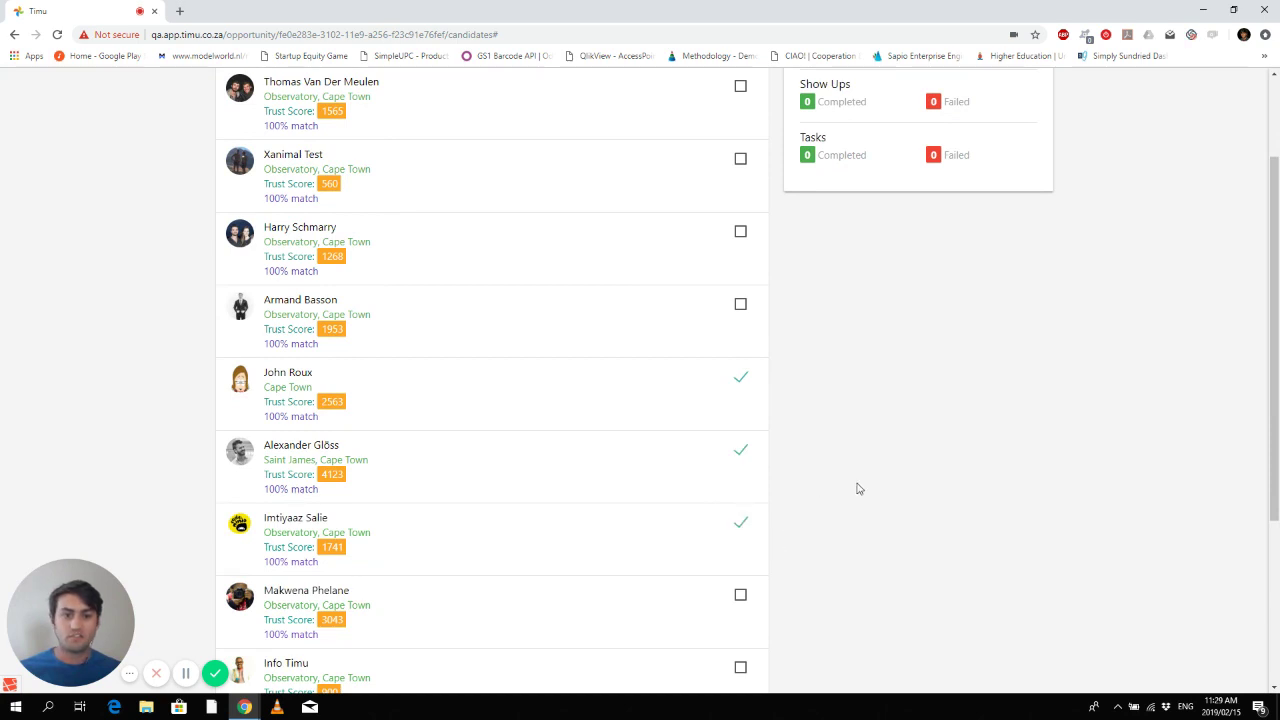
- Invite the three selected seekers to agreements, confirming the invitation, and clear the suggestion list
{"action": "scroll", "coordinate": [857, 488], "scroll_direction": "up", "scroll_amount": 2}
{"action": "left_click", "coordinate": [697, 187]}
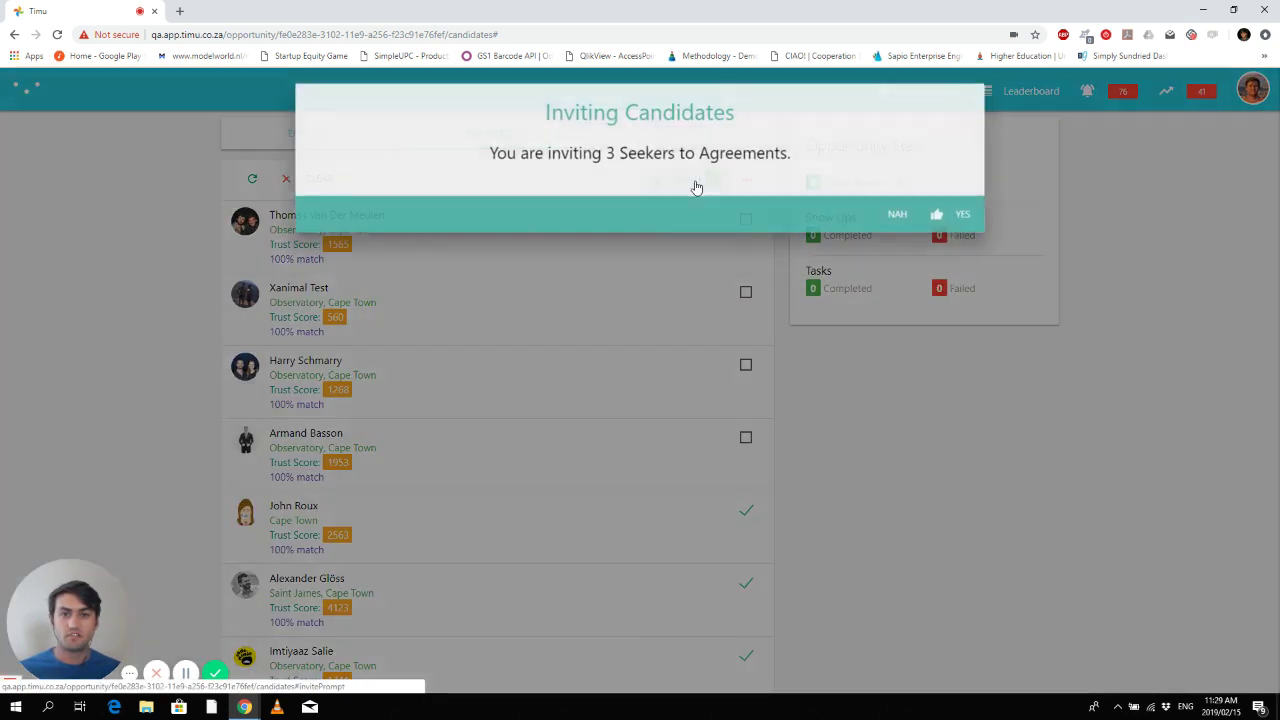
{"action": "left_click", "coordinate": [965, 216]}
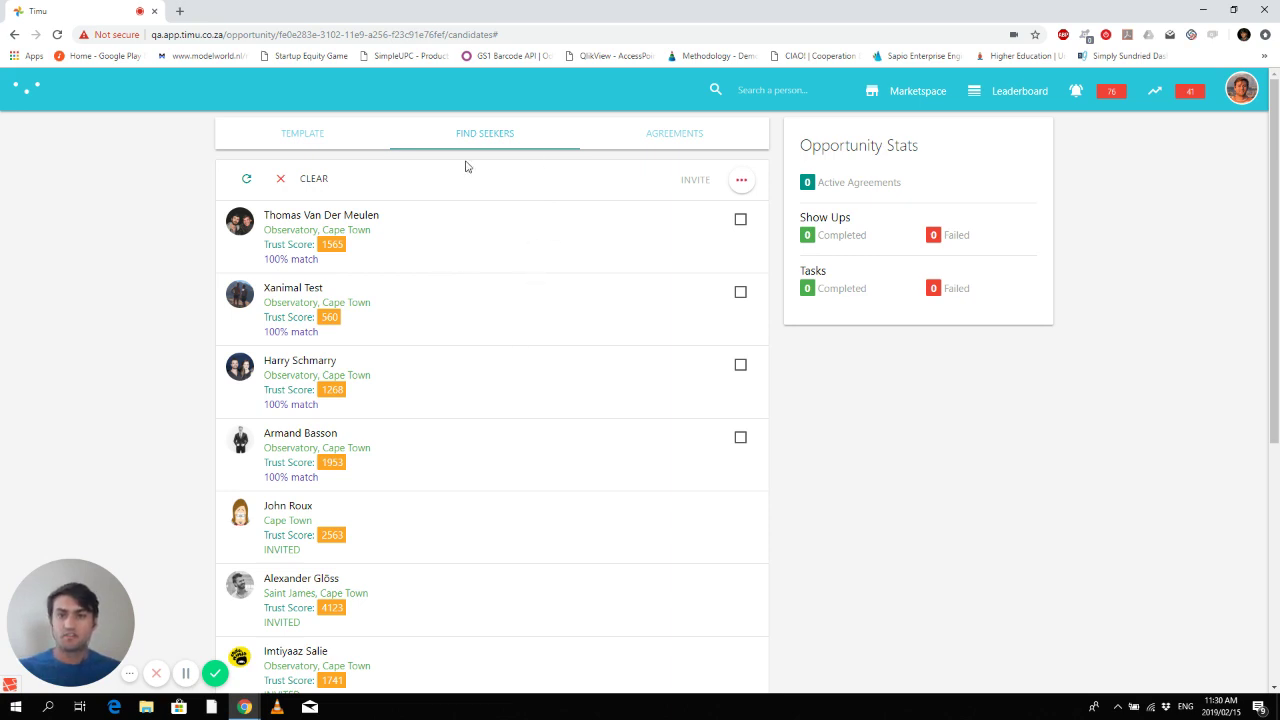
{"action": "left_click", "coordinate": [298, 186]}
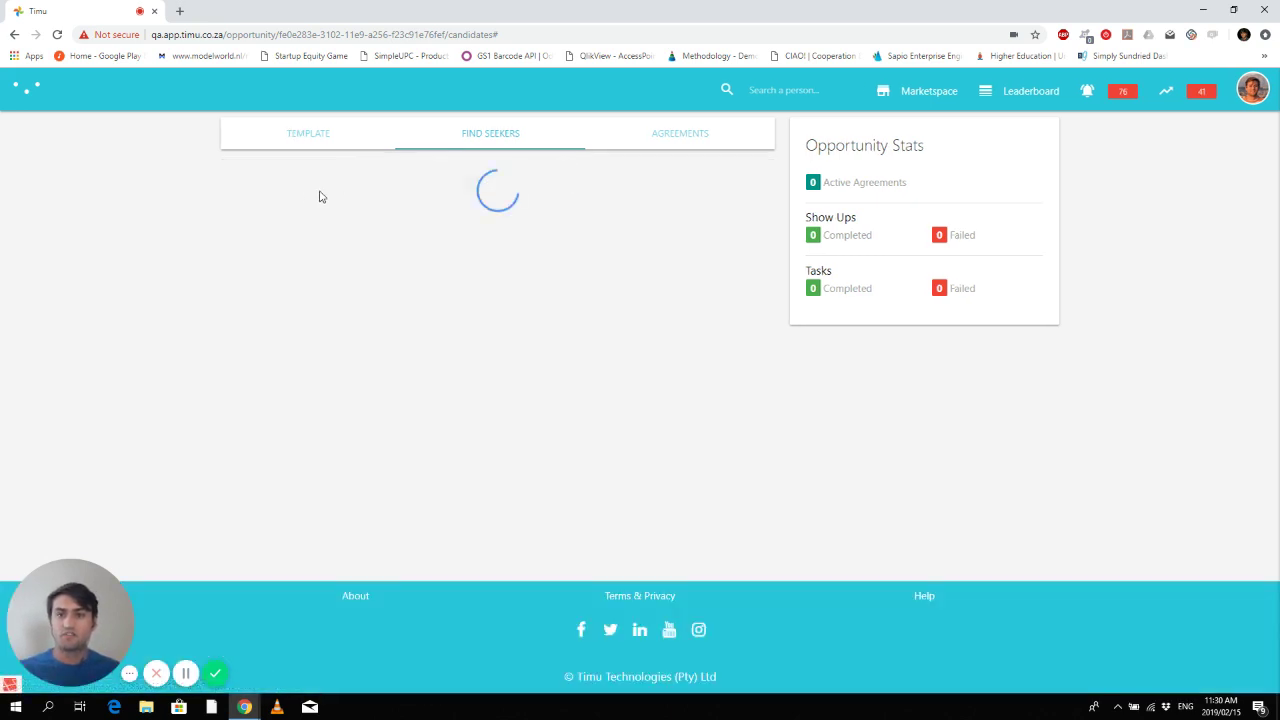